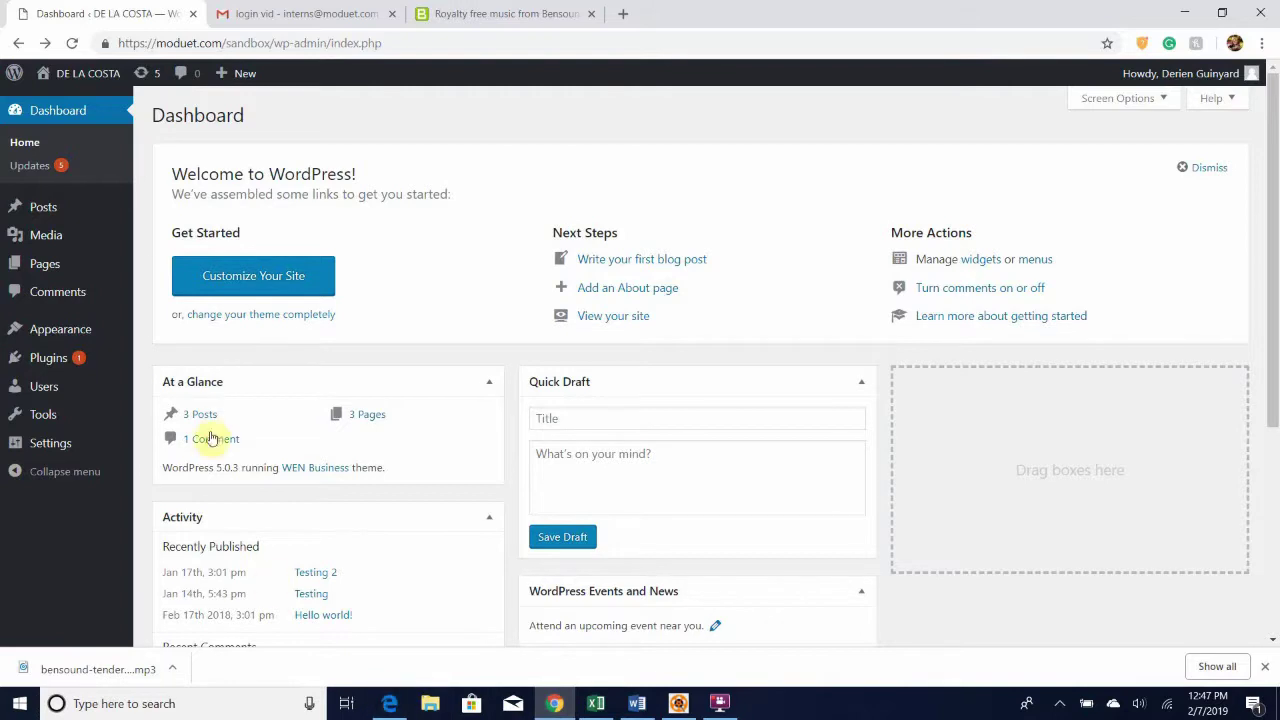
Start a new page using Add New in the Pages menu of the DE LA COSTA admin.
mouse_move(120, 386)
mouse_move(244, 84)
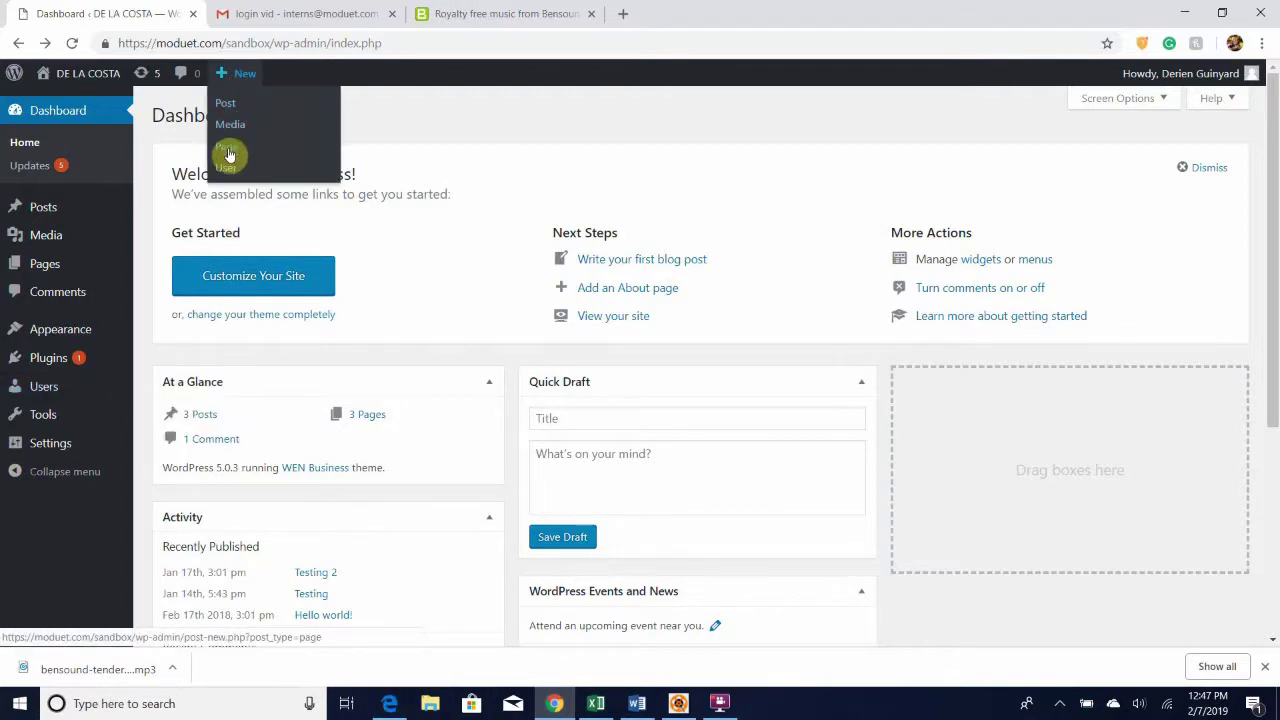
mouse_move(52, 280)
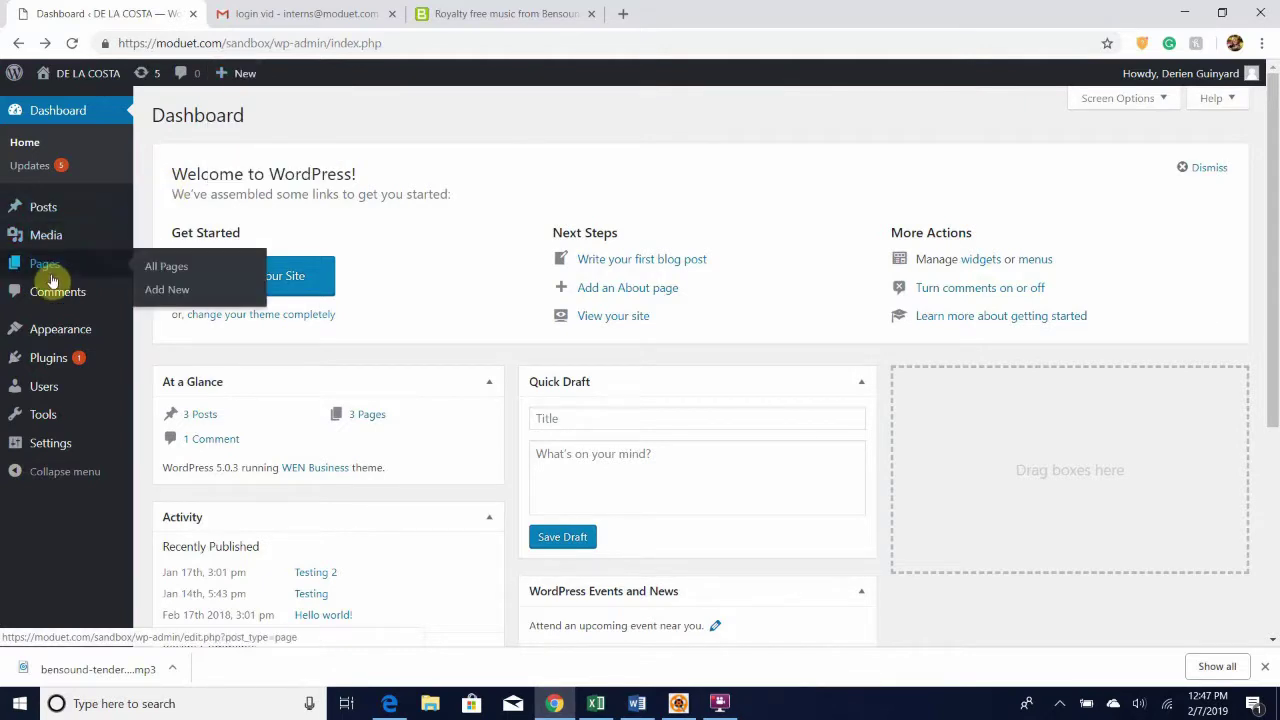
click(168, 291)
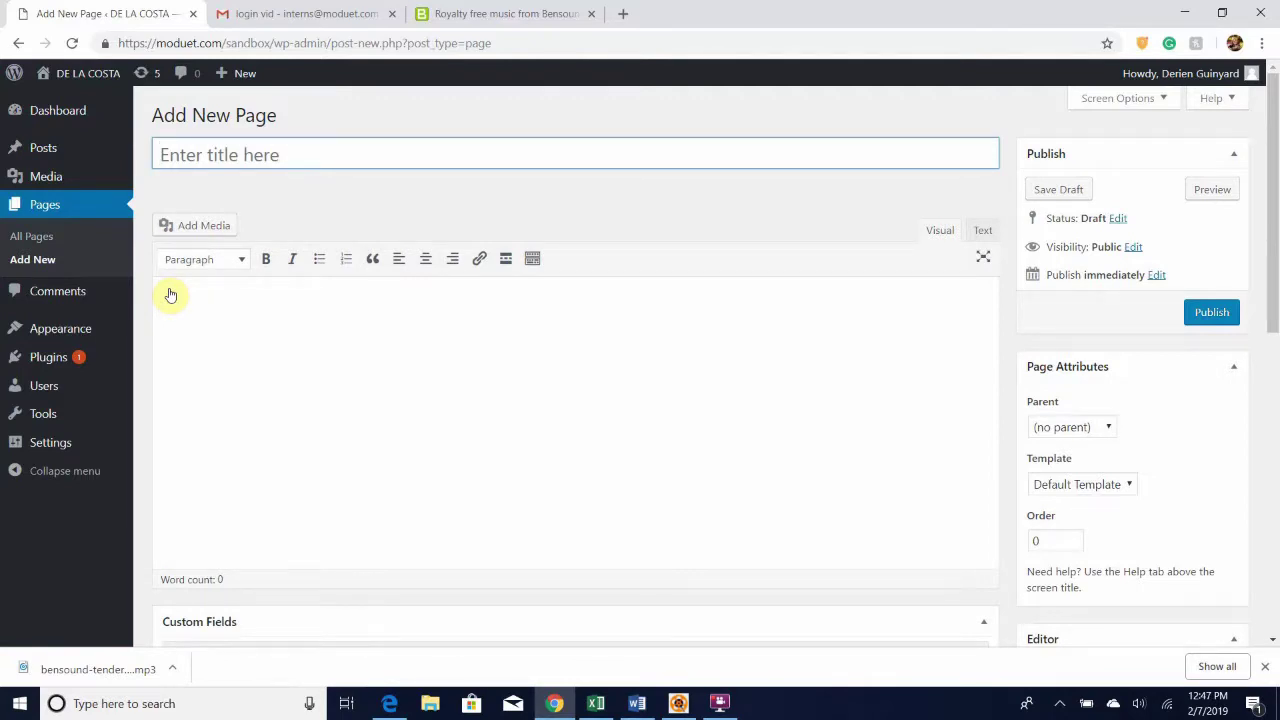
mouse_move(51, 152)
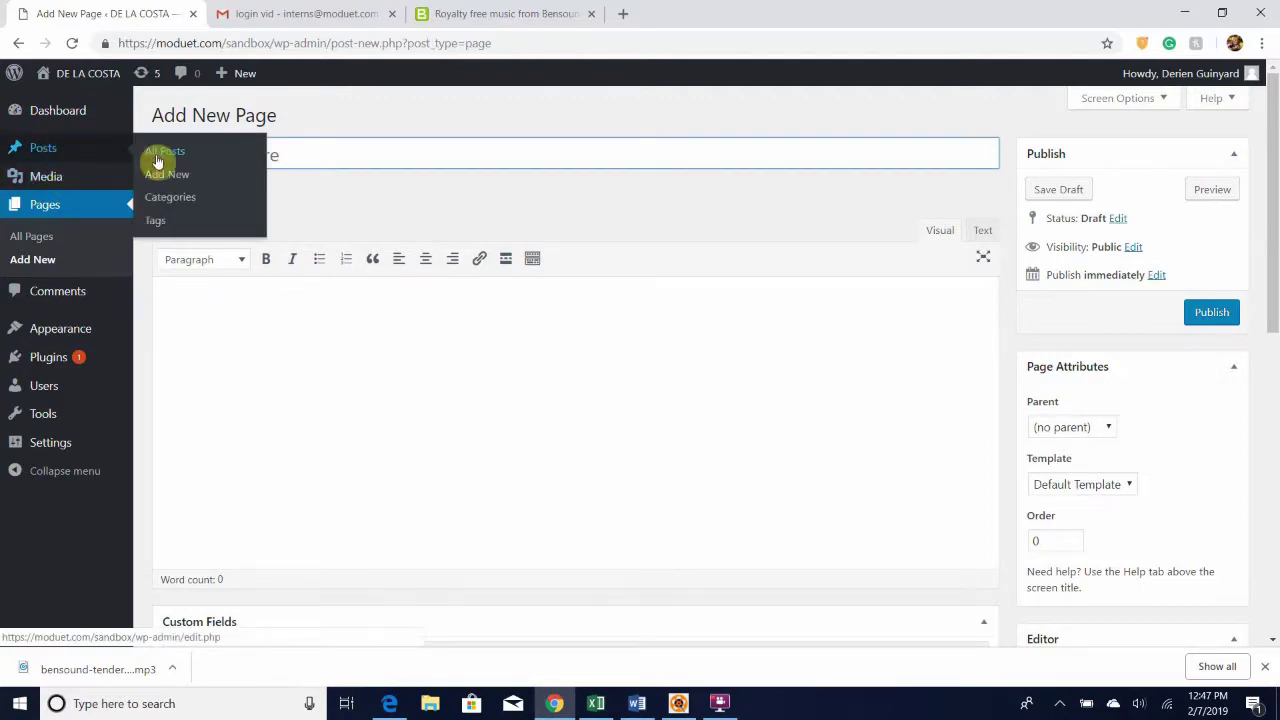
click(168, 175)
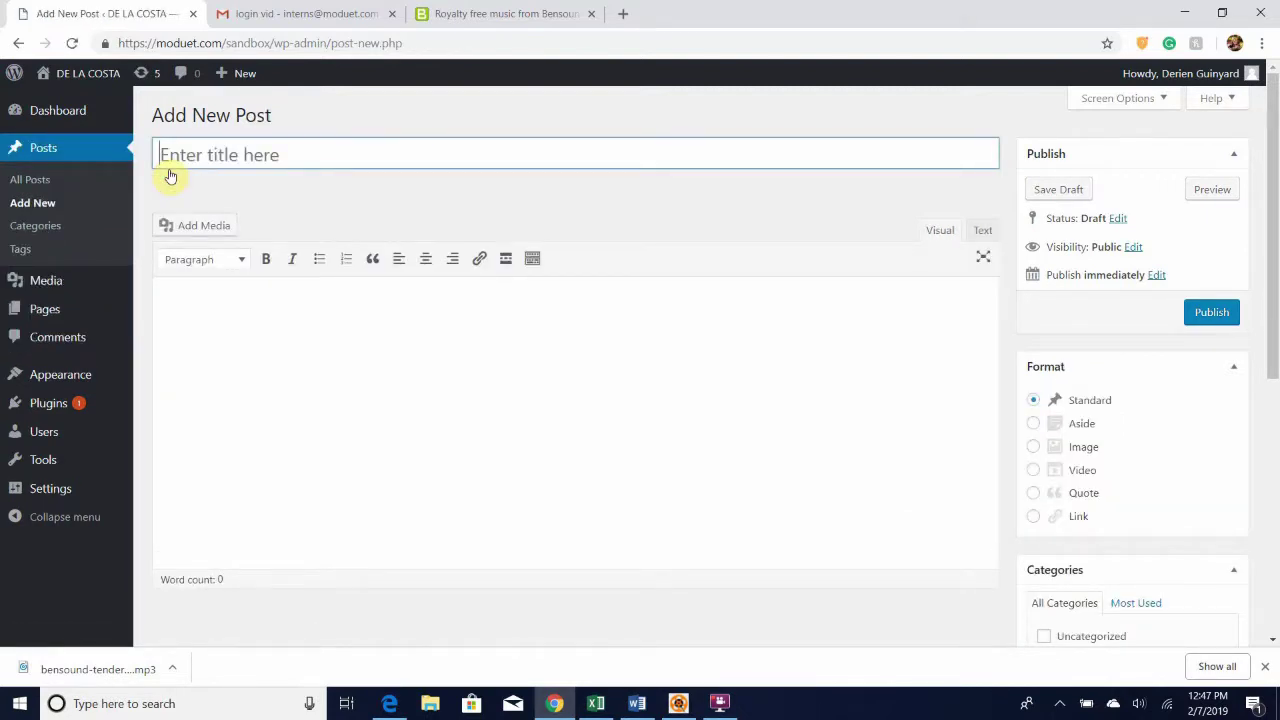
click(298, 388)
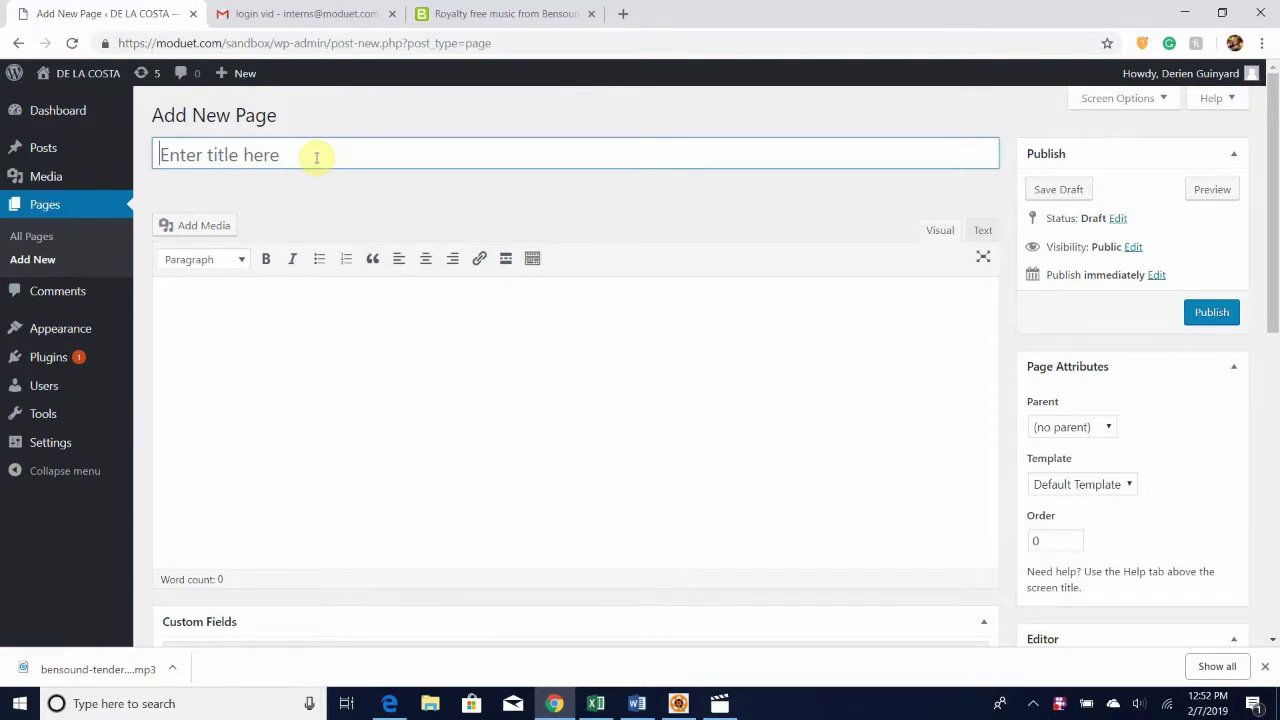
Title the page 'Testing 123' and write 'testing 123 testing 123' as the first body line.
click(316, 157)
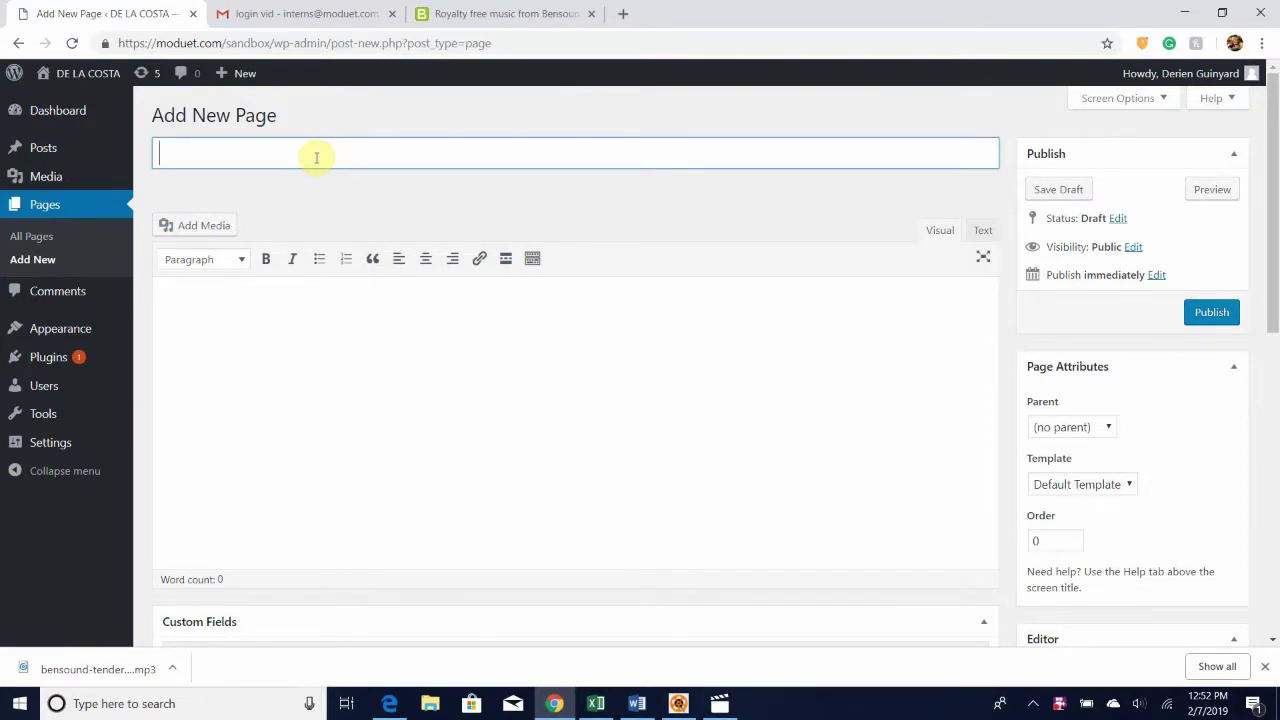
text(TE)
text(esting)
text( 123)
click(277, 347)
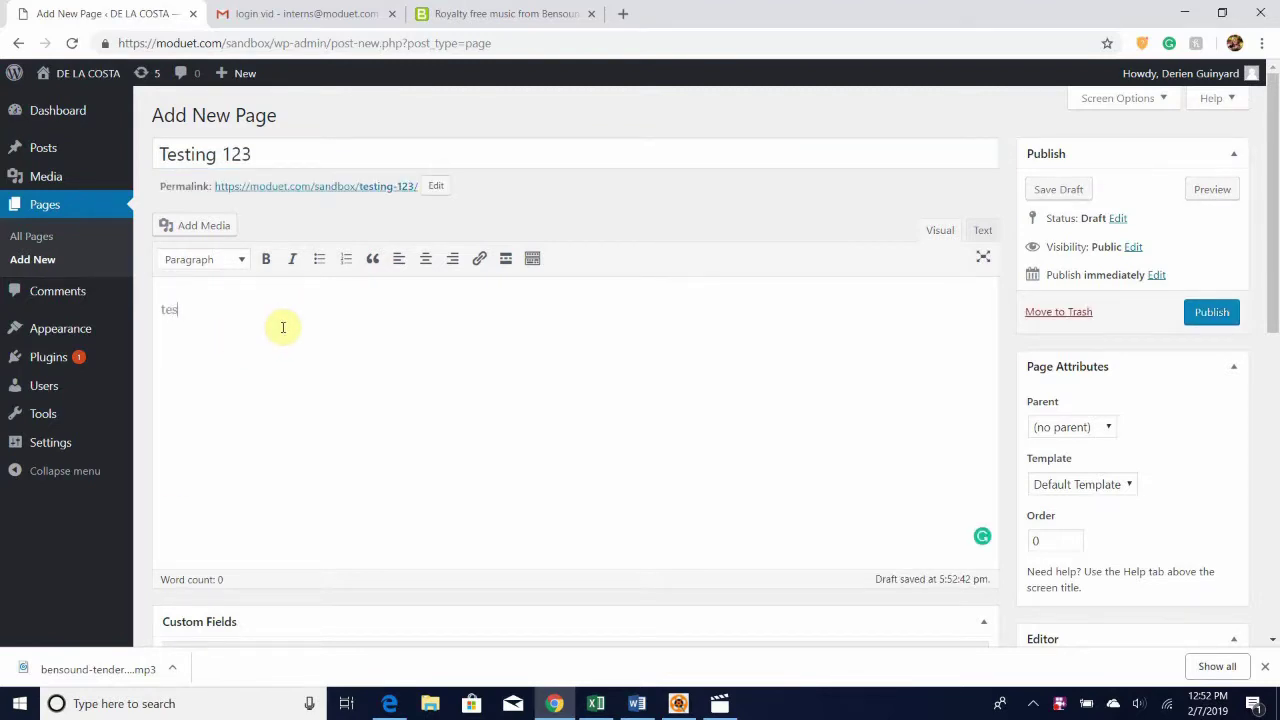
text(testing 123 testing 123)
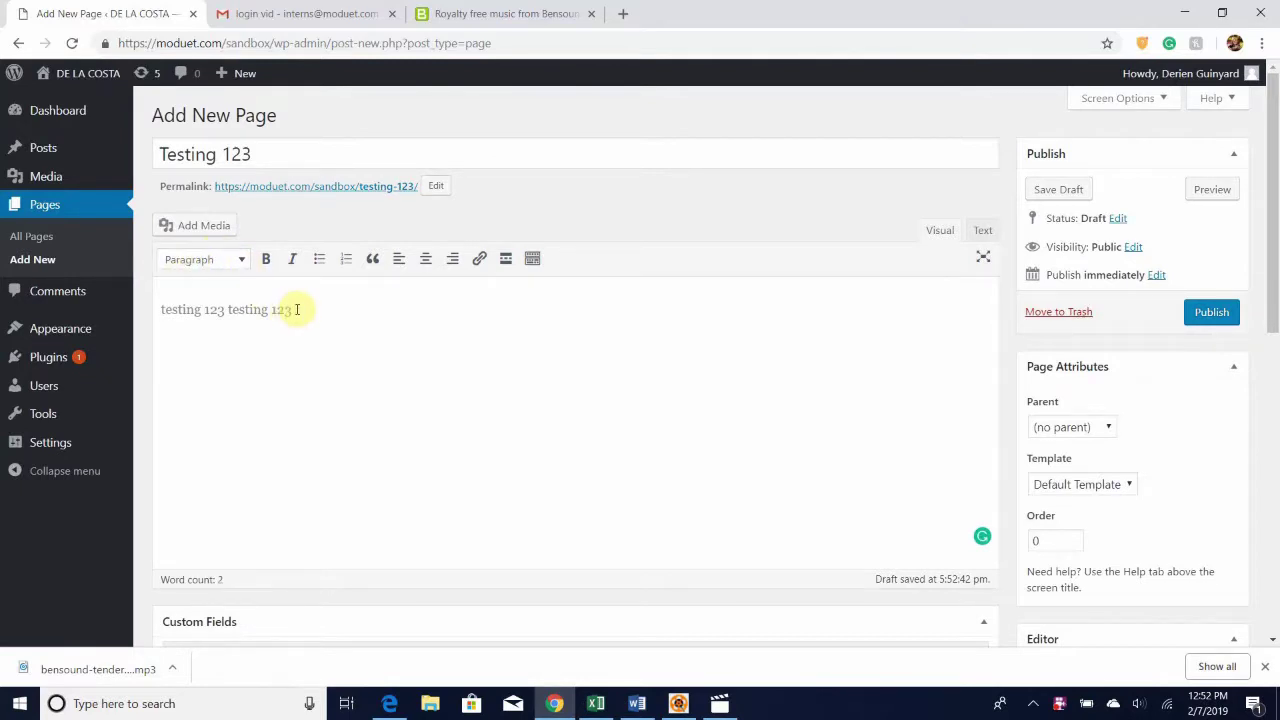
drag(296, 309, 157, 306)
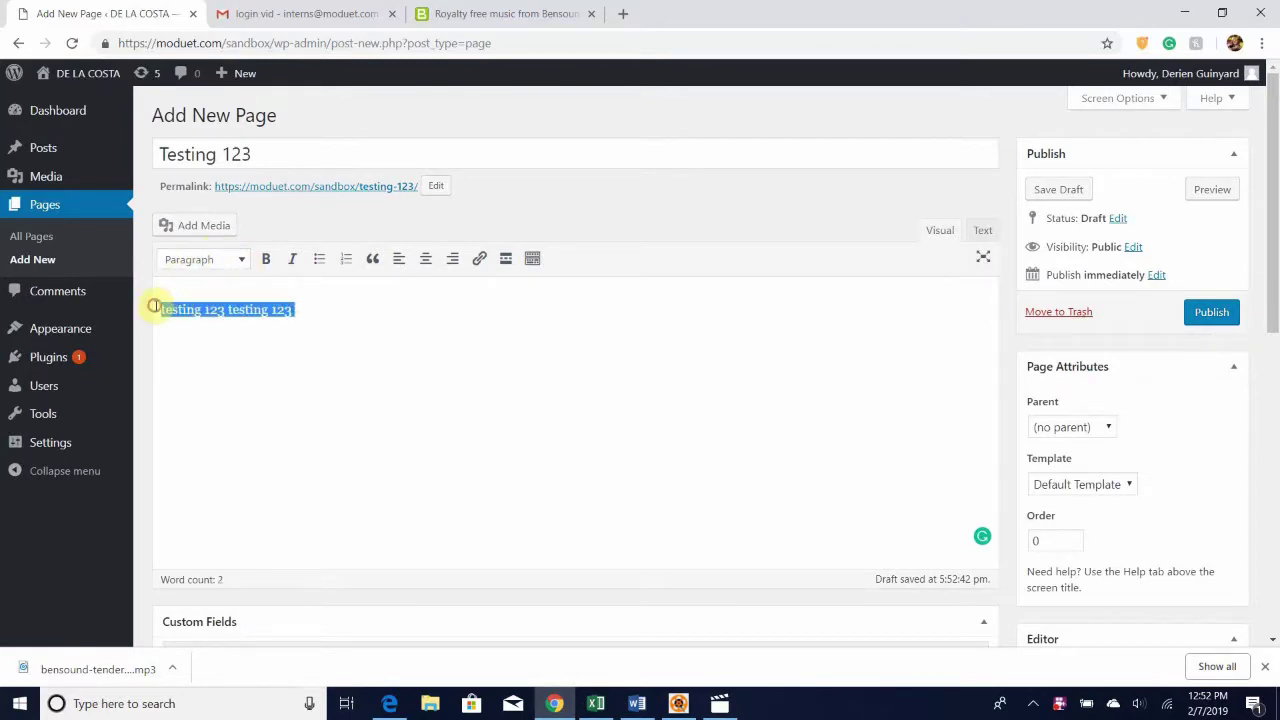
Format the Testing 123 line as Heading 1, then change it to Heading 4.
click(245, 261)
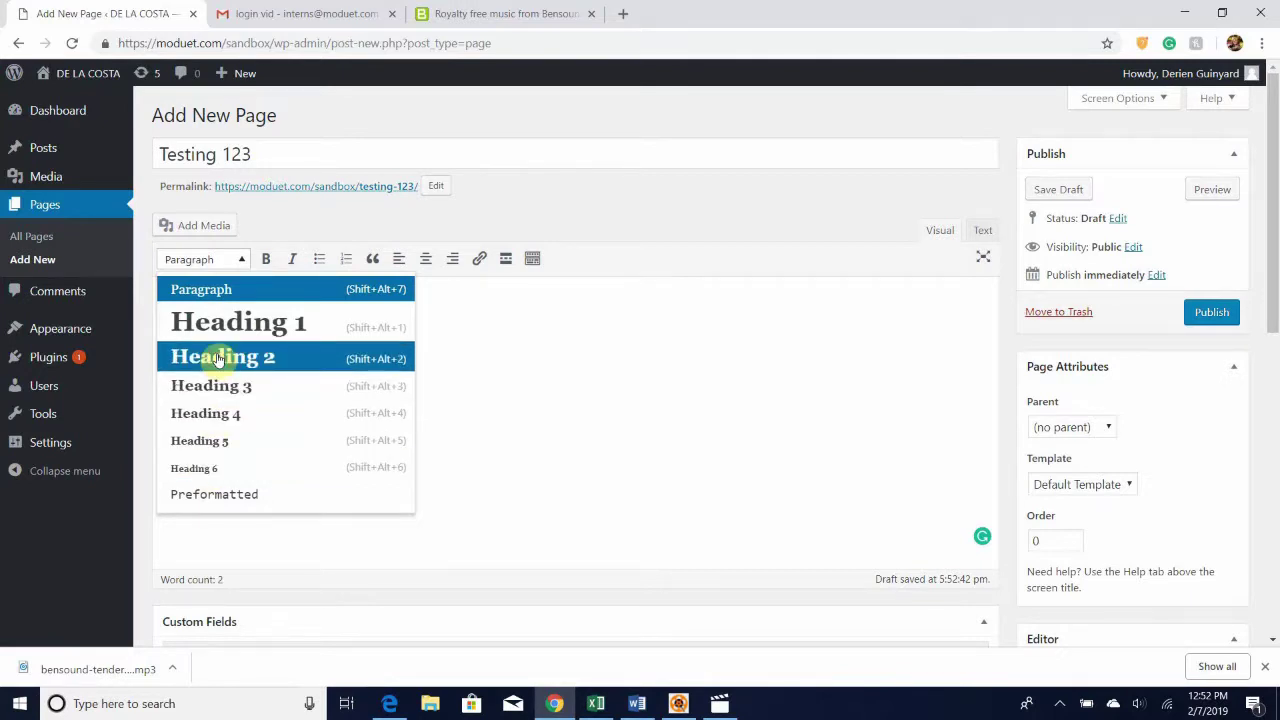
click(215, 322)
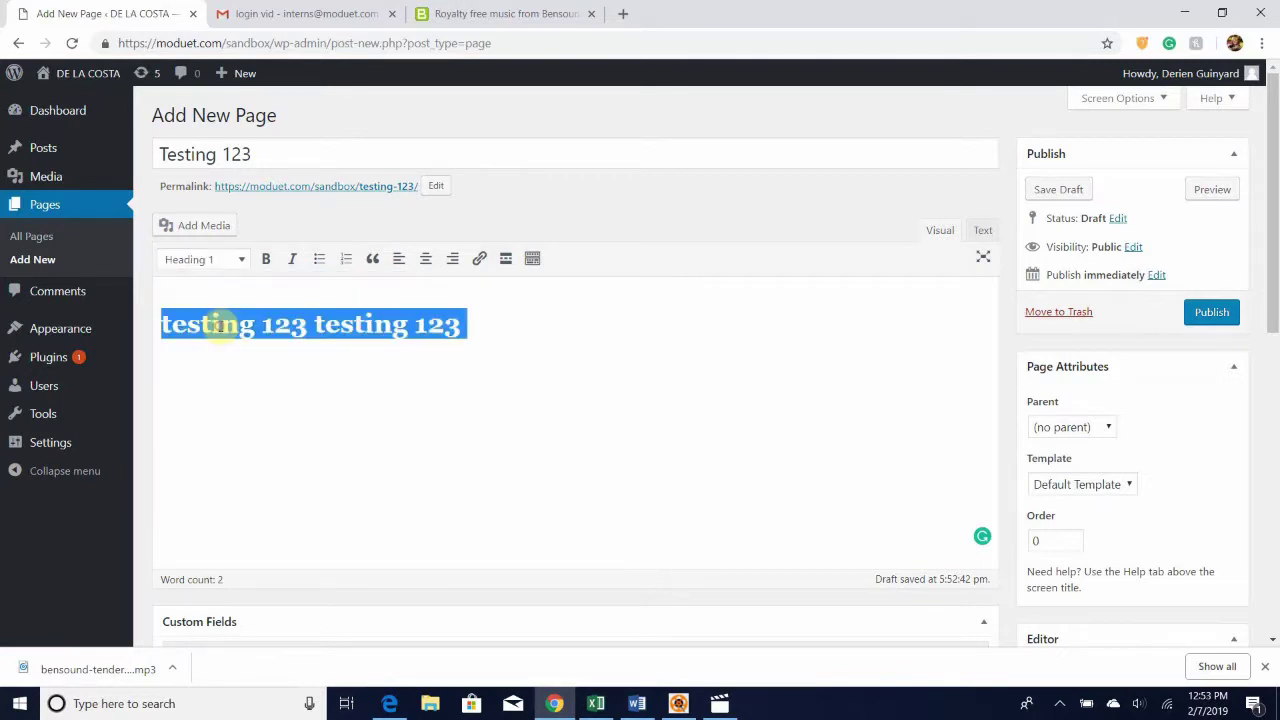
click(400, 398)
drag(466, 323, 162, 321)
click(240, 259)
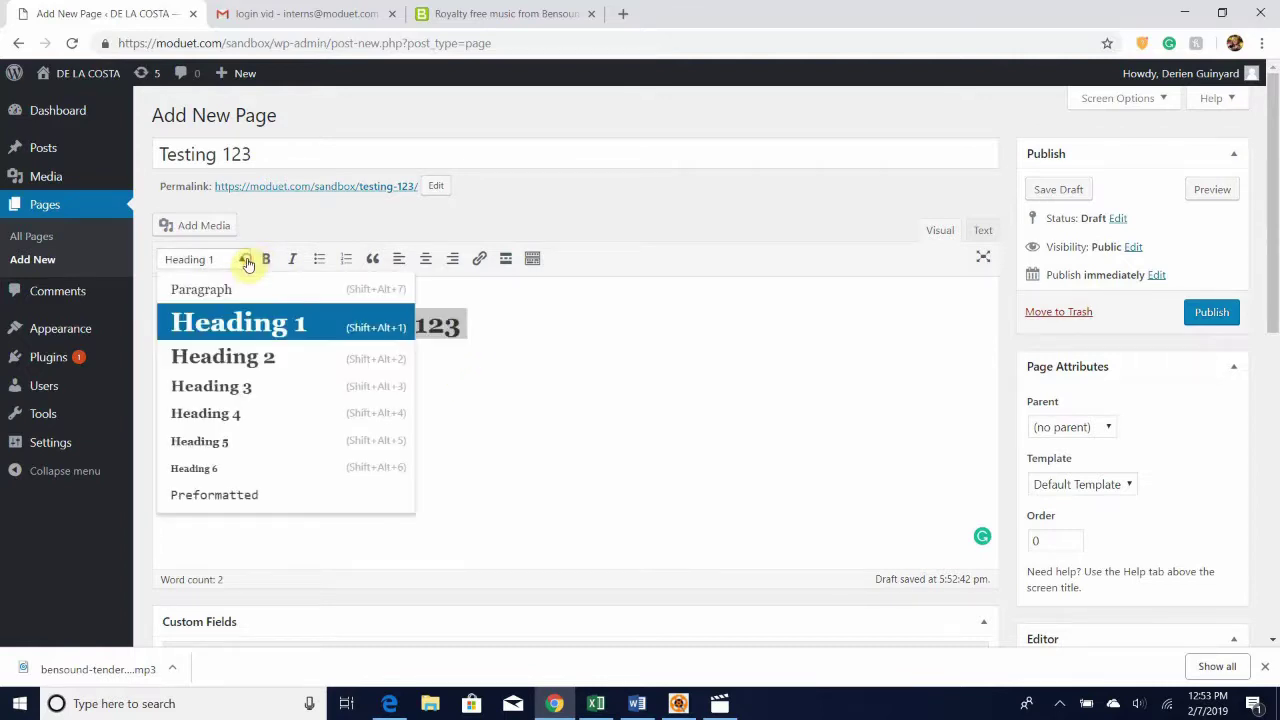
click(240, 413)
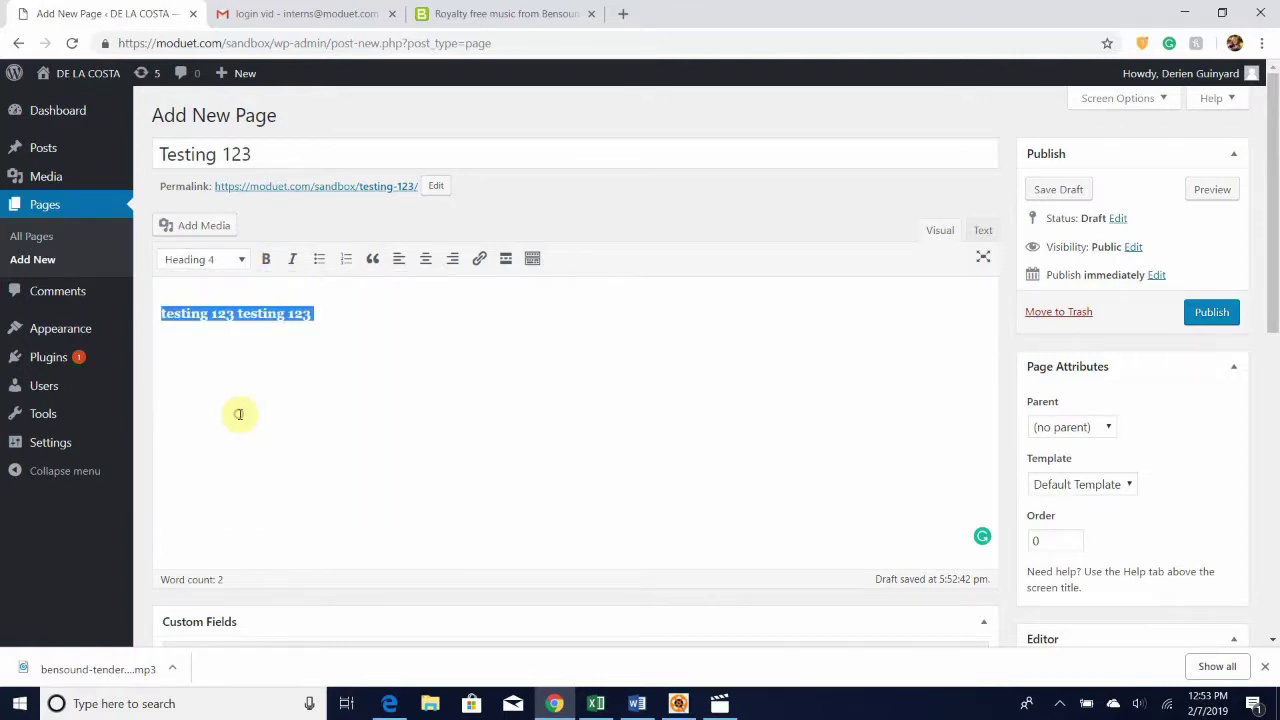
click(537, 332)
Turn the Testing 123 line back into a normal Paragraph.
drag(340, 320, 158, 316)
click(242, 260)
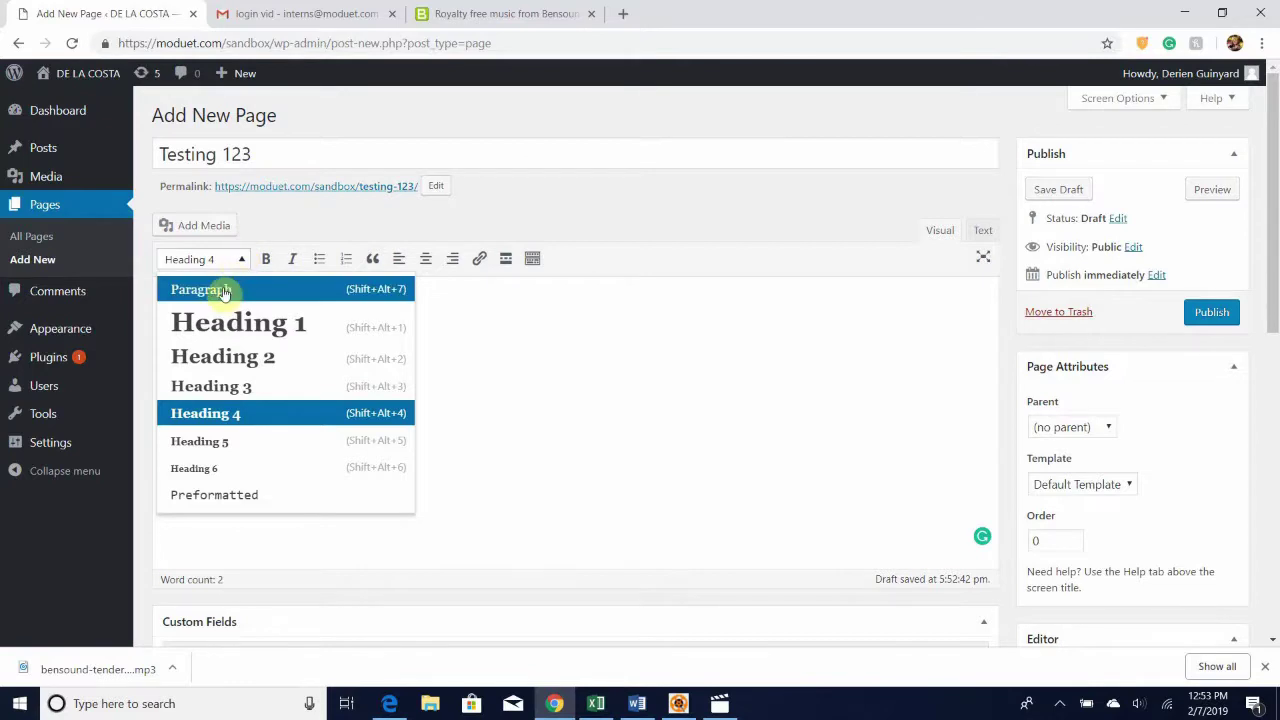
click(222, 288)
click(346, 314)
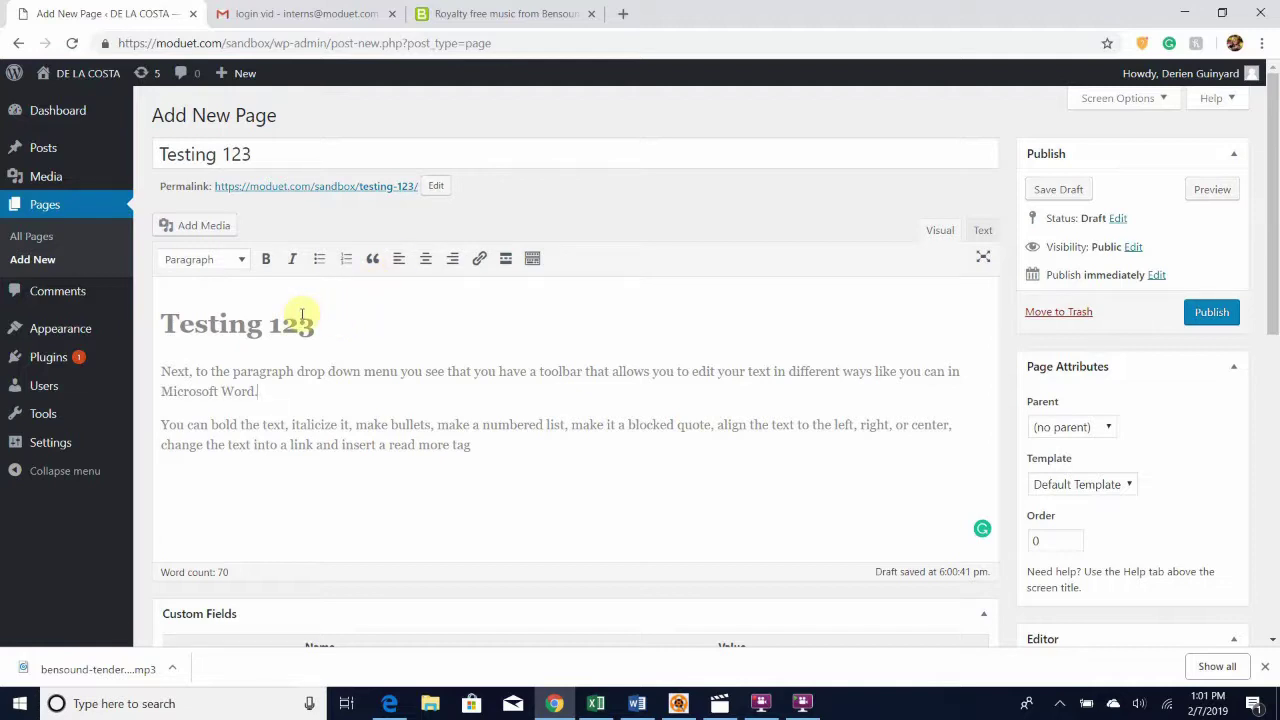
Make the Testing 123 heading bold.
click(322, 322)
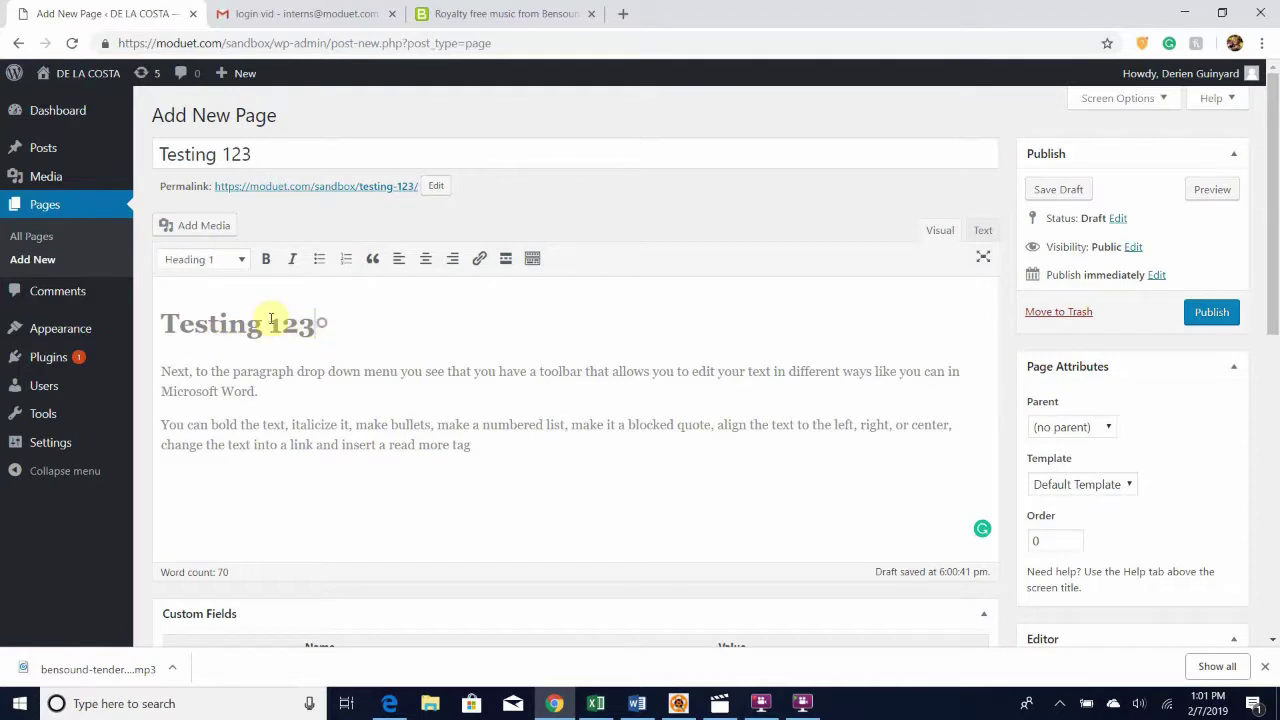
drag(271, 319, 137, 297)
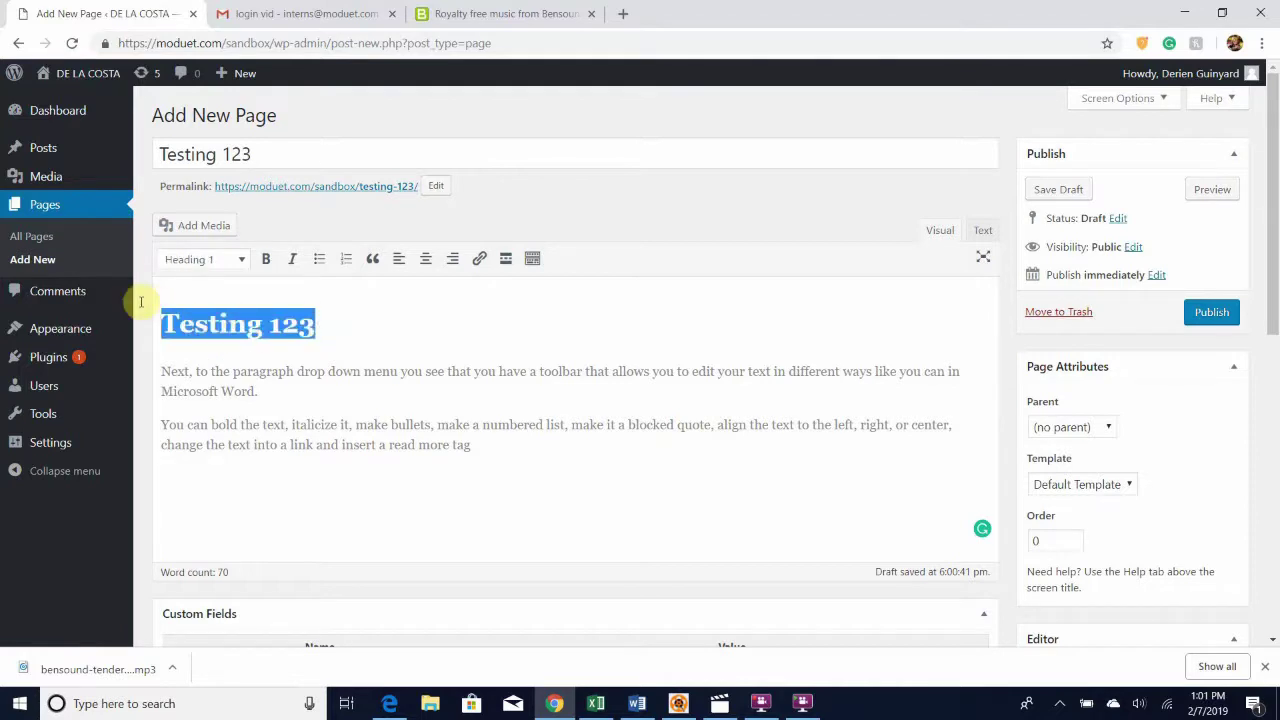
click(267, 261)
click(357, 329)
Apply italic to the heading, remove it again, then select the heading and both paragraphs.
drag(334, 330, 153, 318)
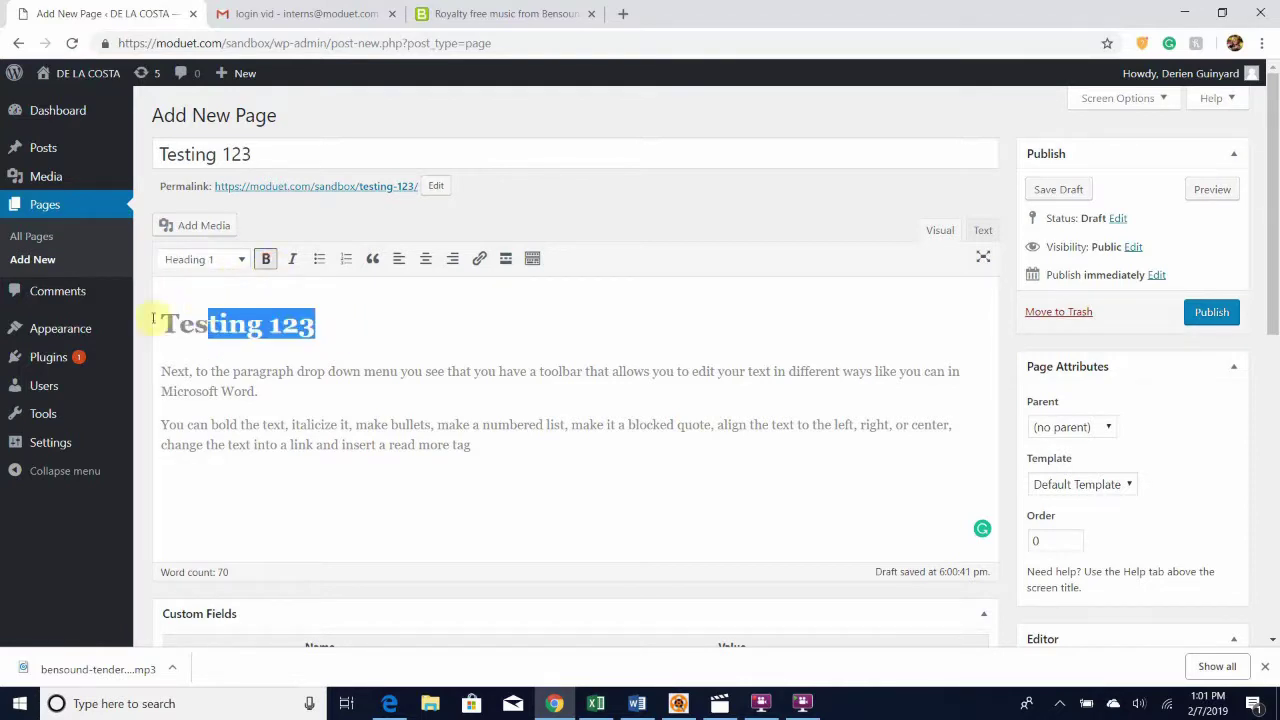
click(297, 259)
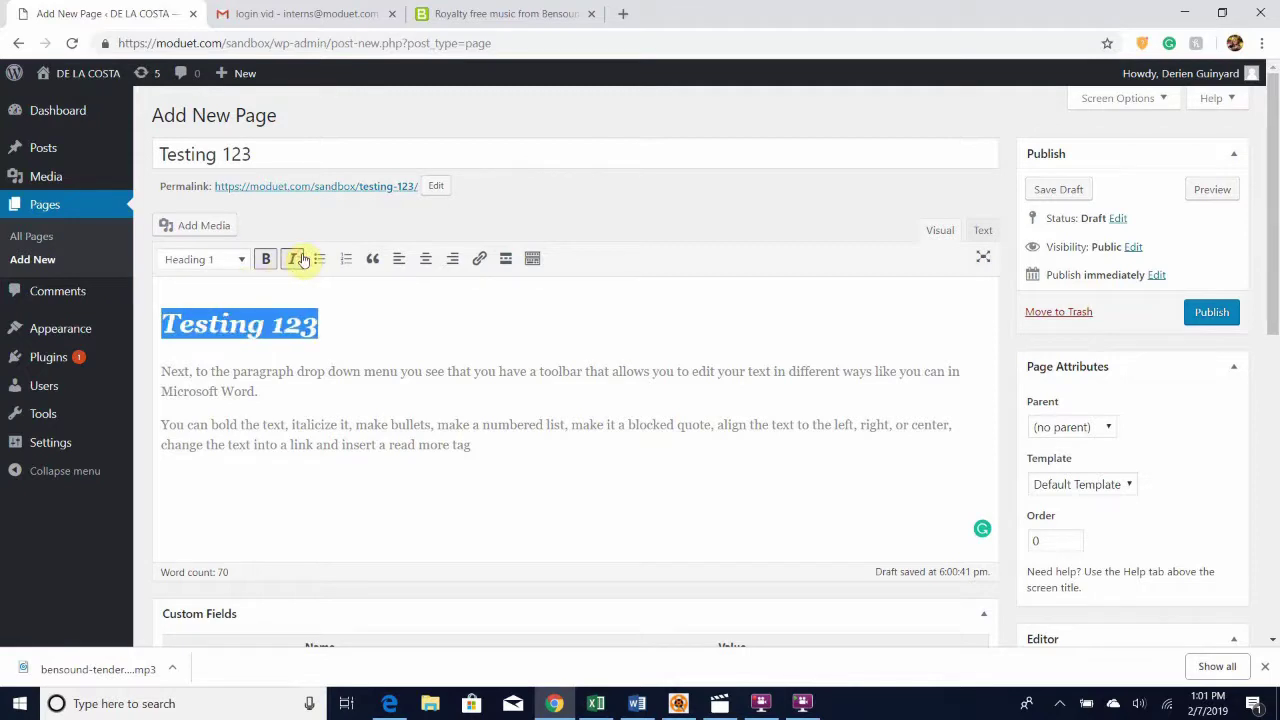
click(357, 351)
drag(322, 327, 300, 286)
drag(366, 323, 168, 303)
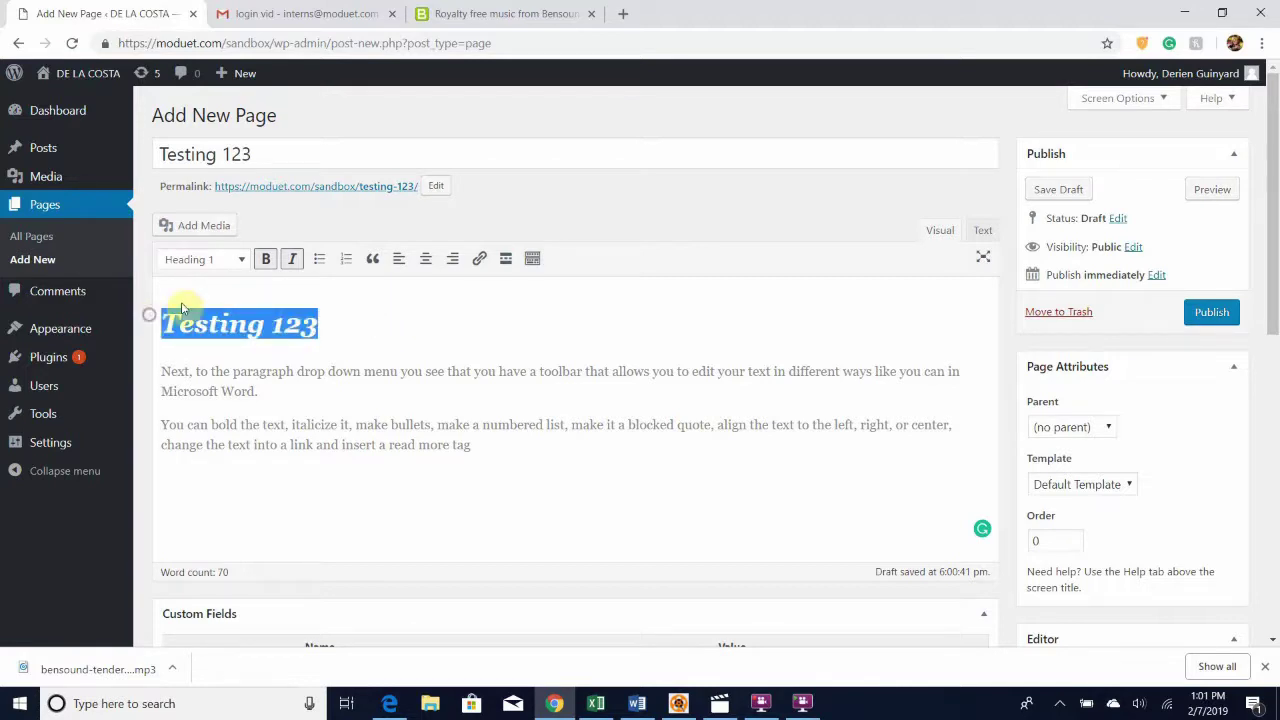
click(290, 260)
click(346, 323)
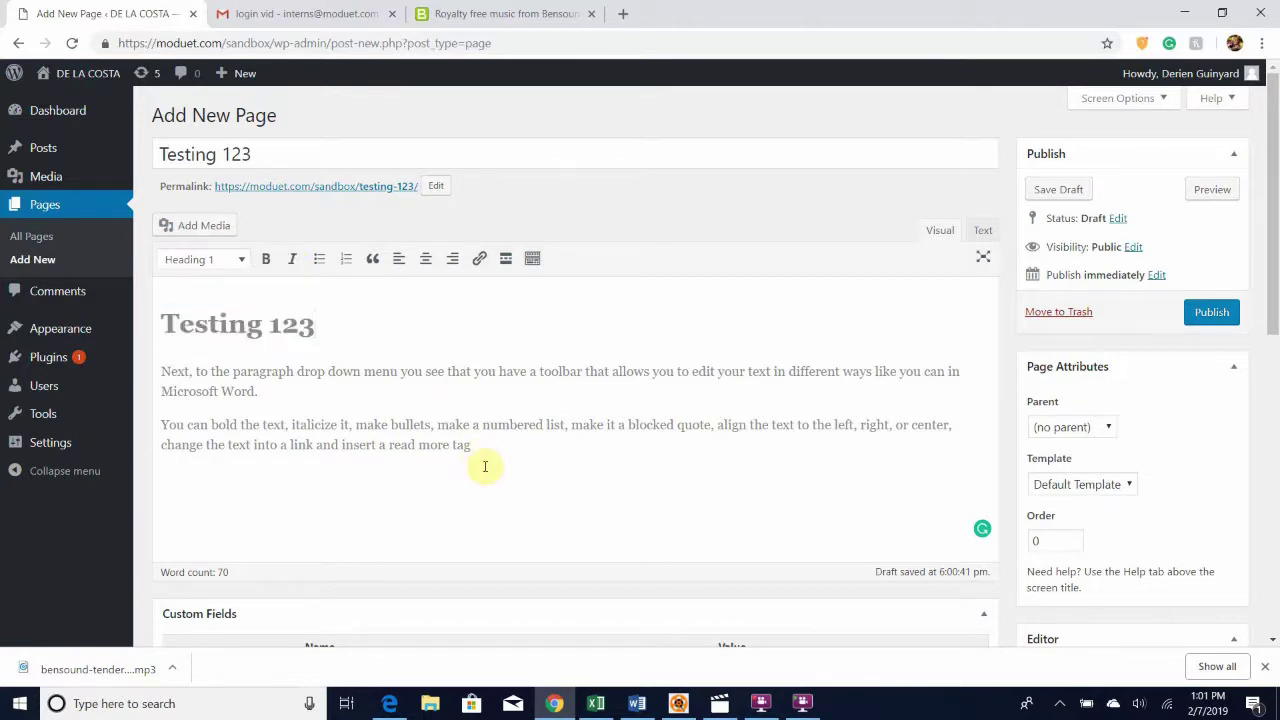
drag(483, 443, 414, 322)
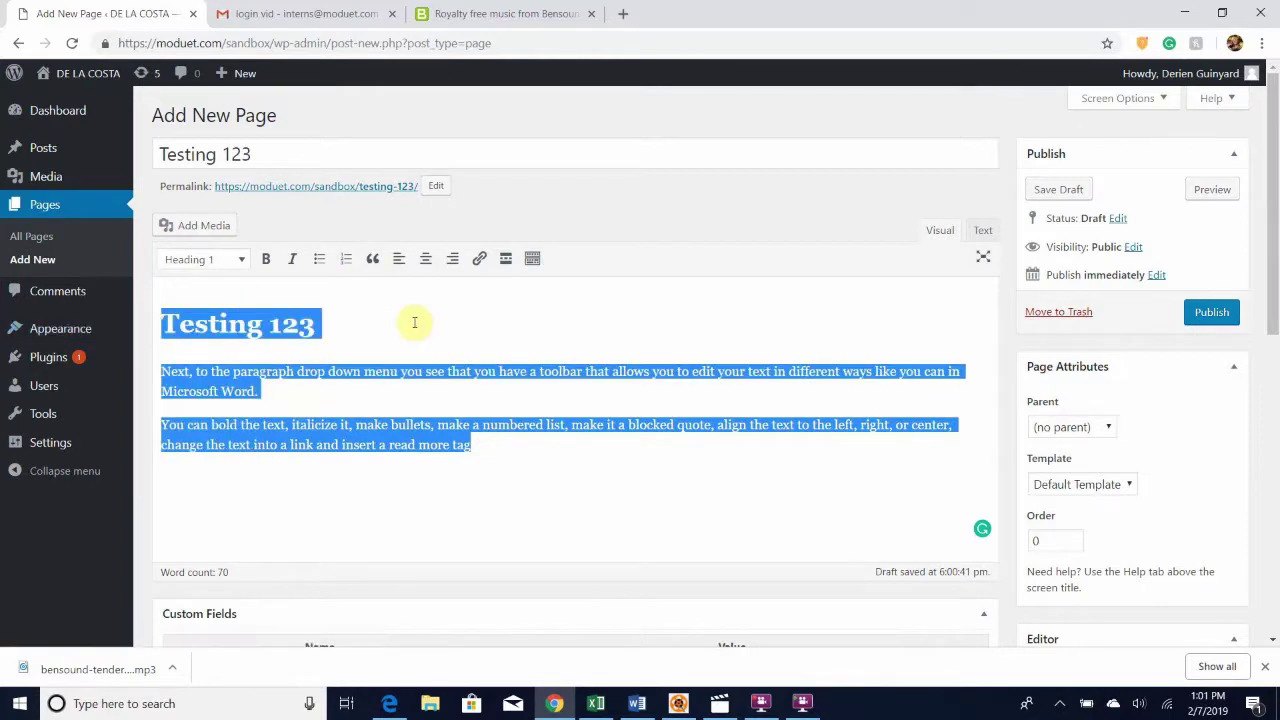
click(320, 259)
click(386, 387)
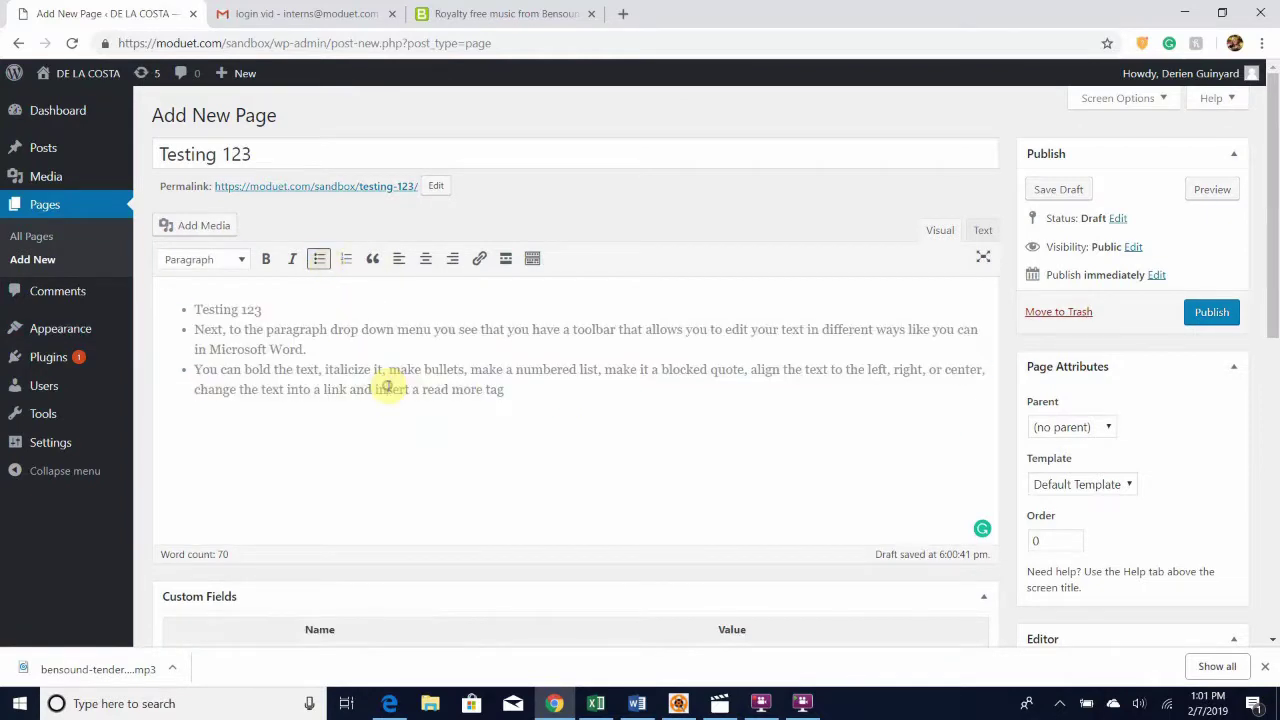
drag(527, 391, 157, 300)
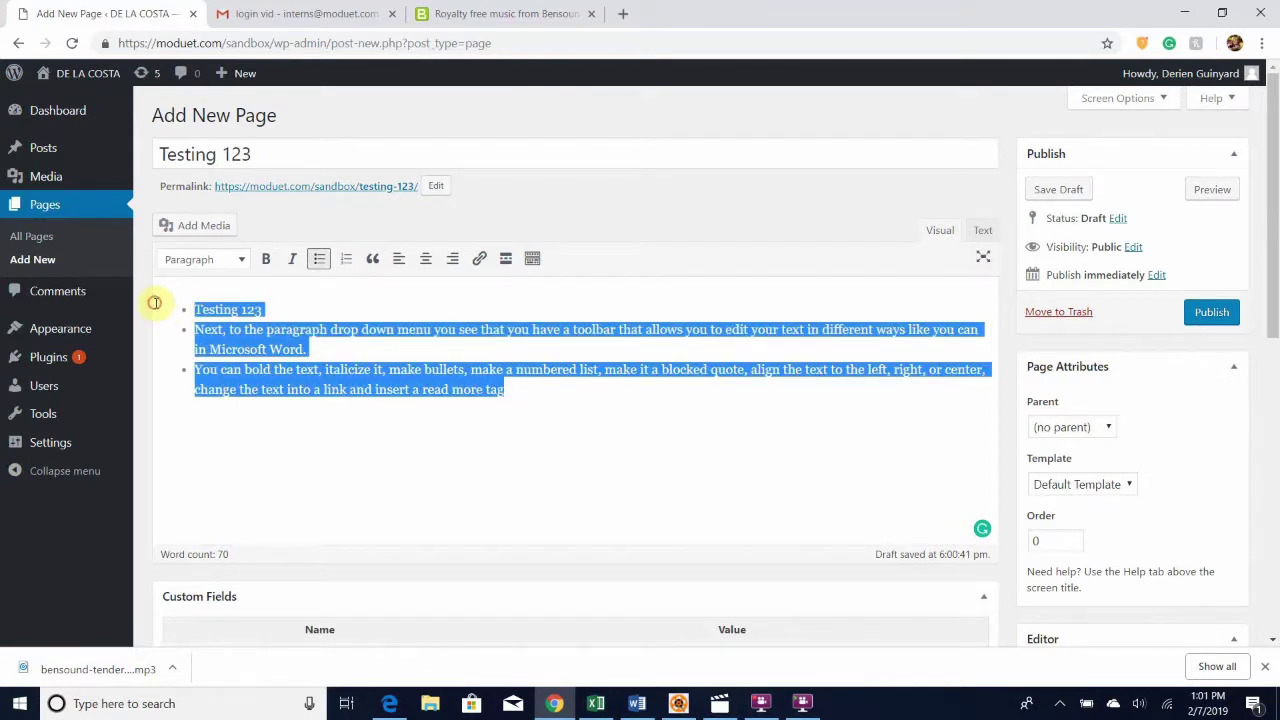
click(346, 262)
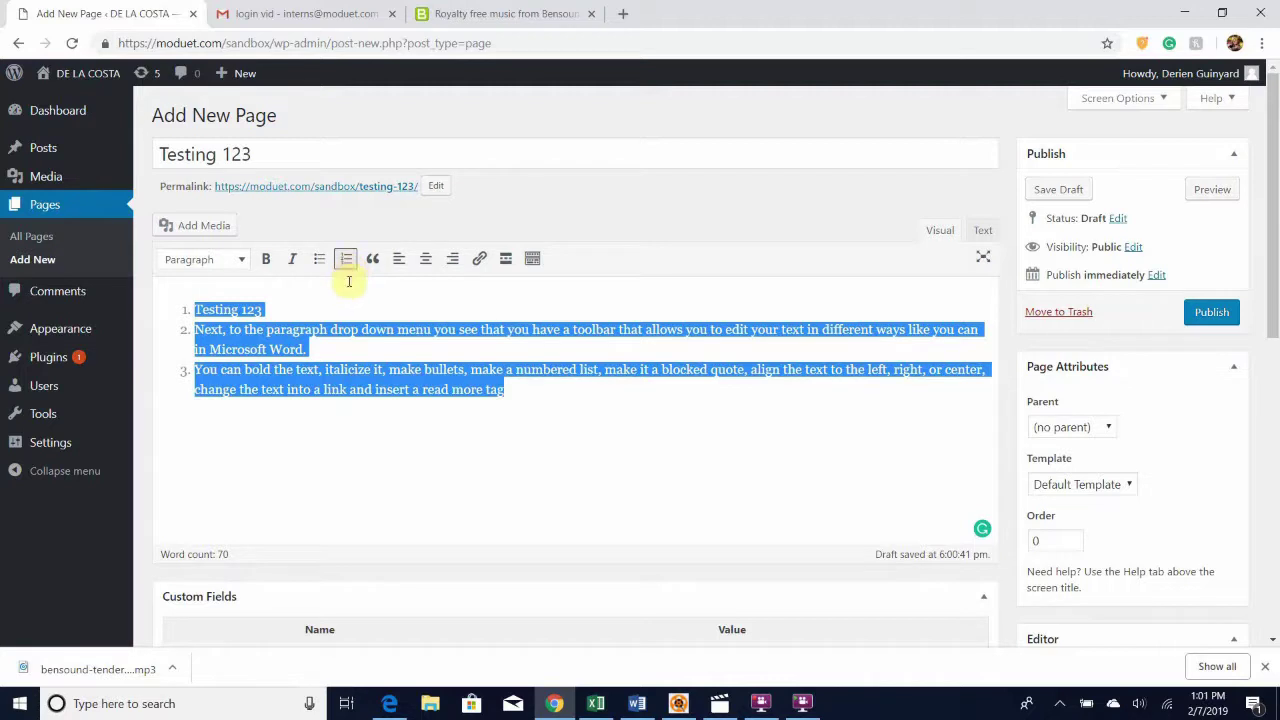
click(349, 282)
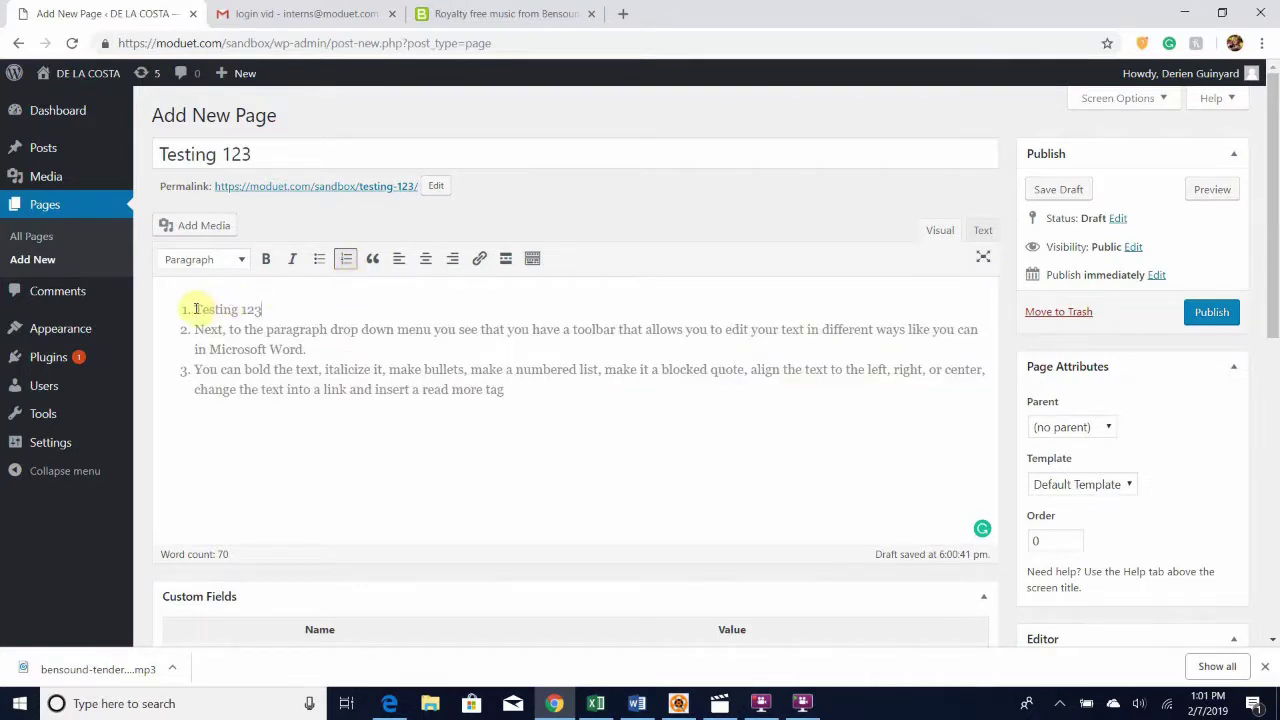
drag(194, 330, 306, 352)
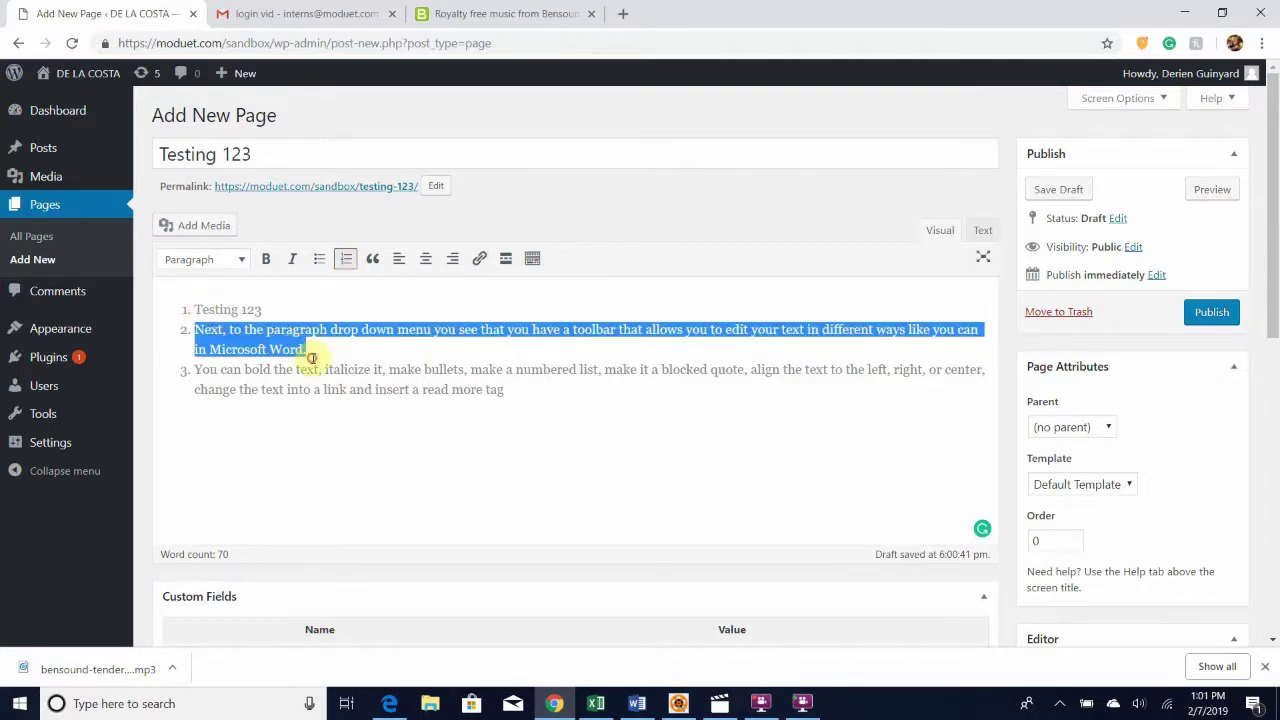
click(374, 259)
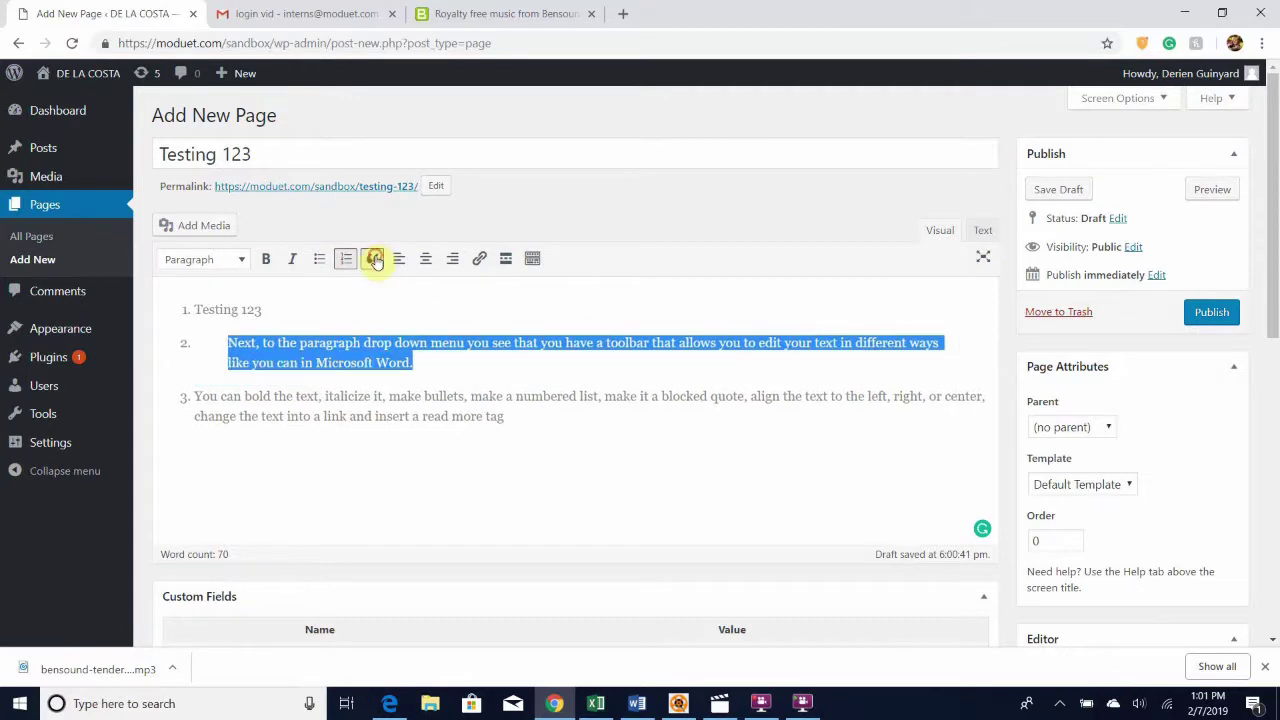
click(374, 259)
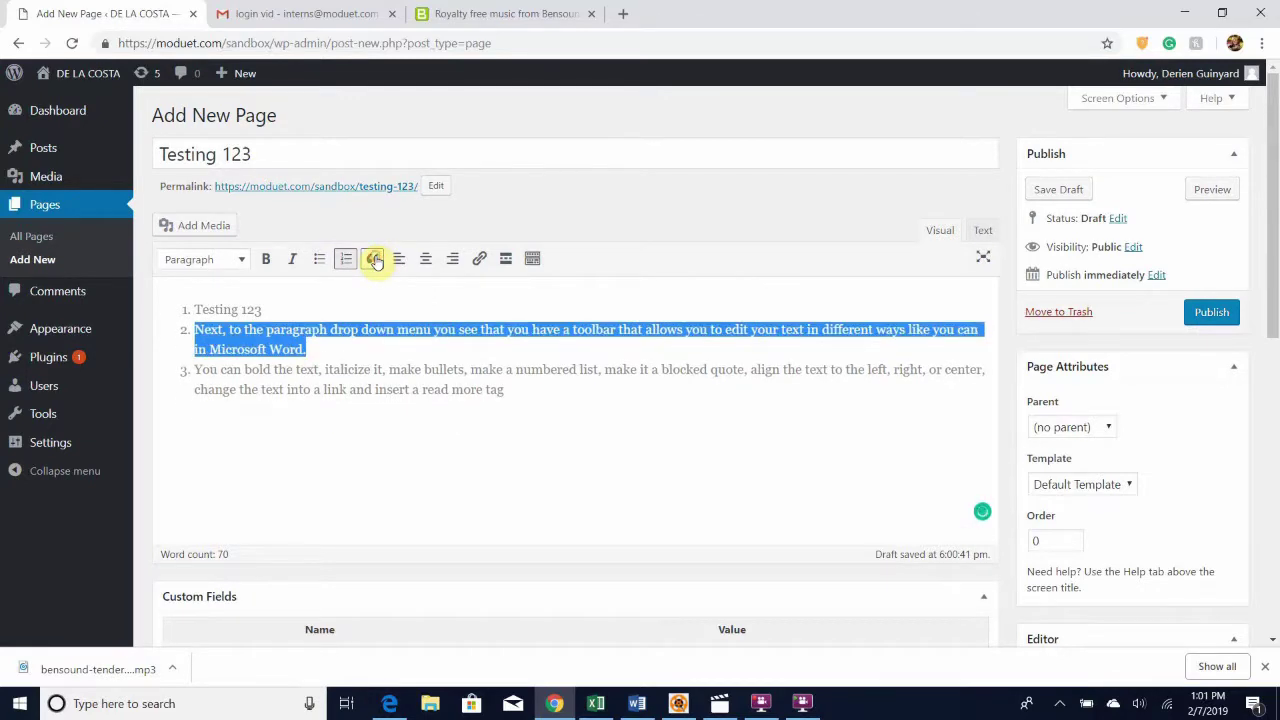
click(371, 290)
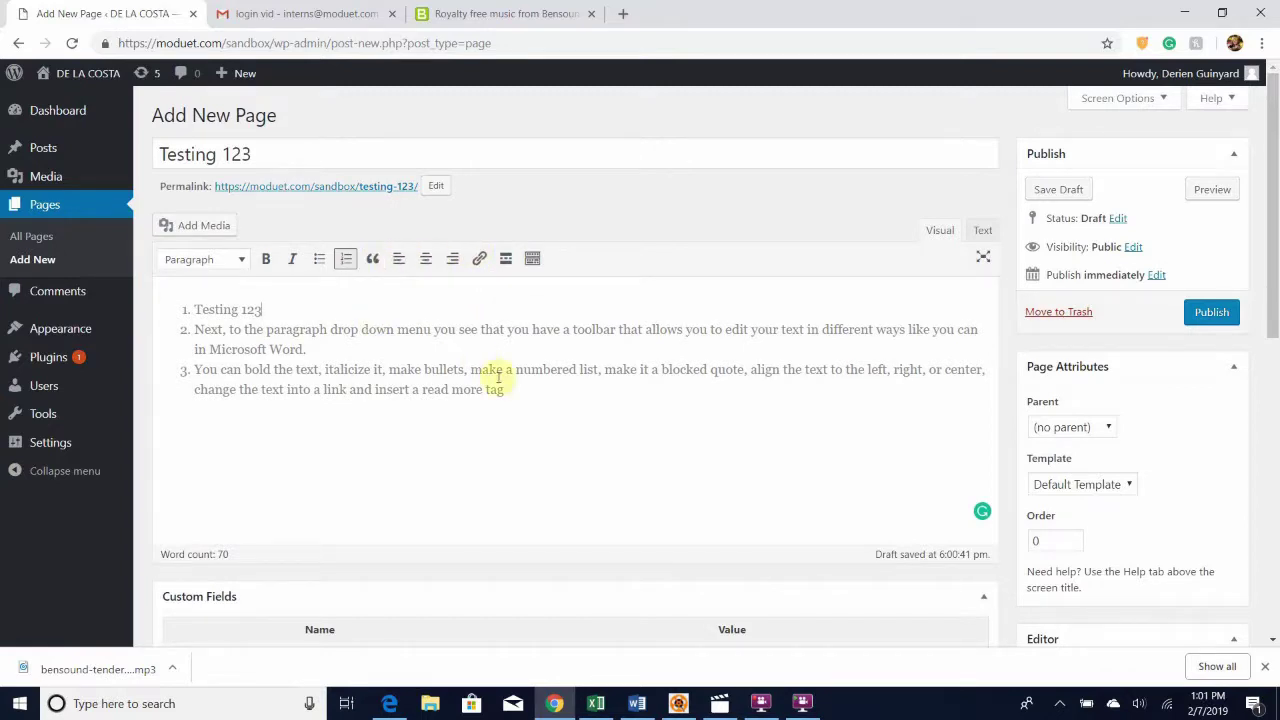
drag(514, 394, 168, 286)
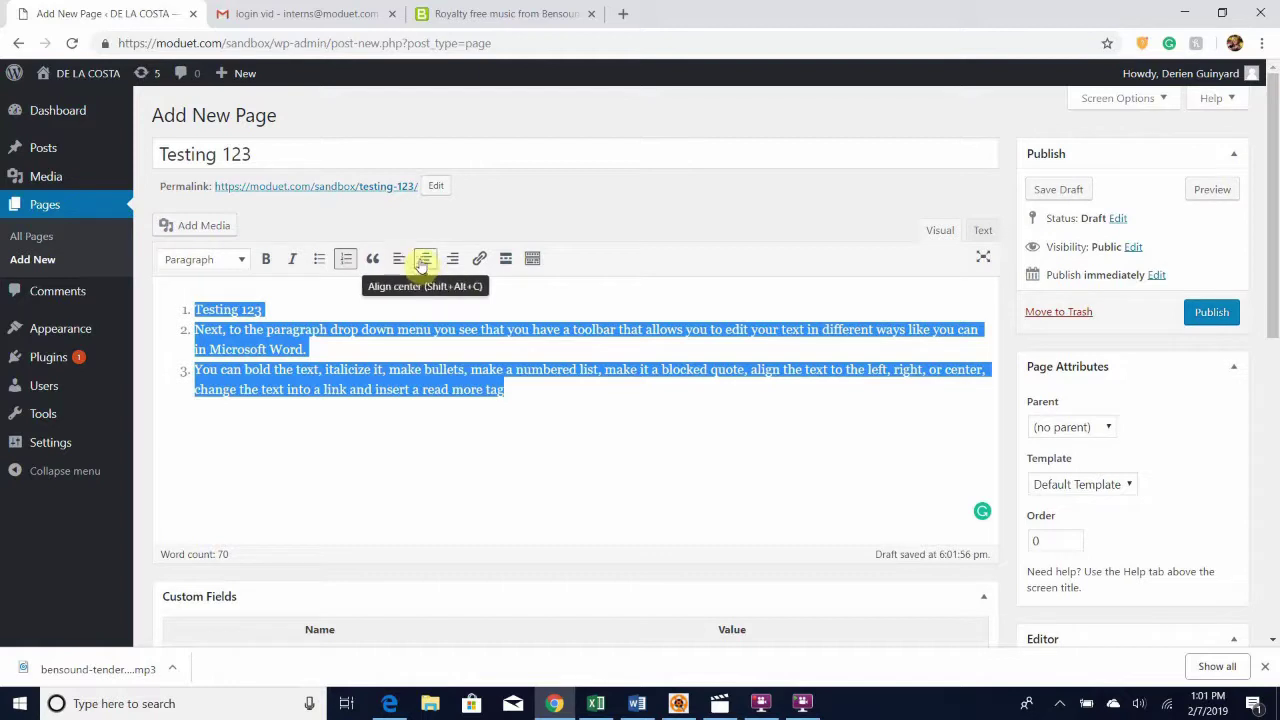
Try center, right and left alignment on the list, ending left-aligned, and remove its numbering.
click(423, 262)
click(415, 320)
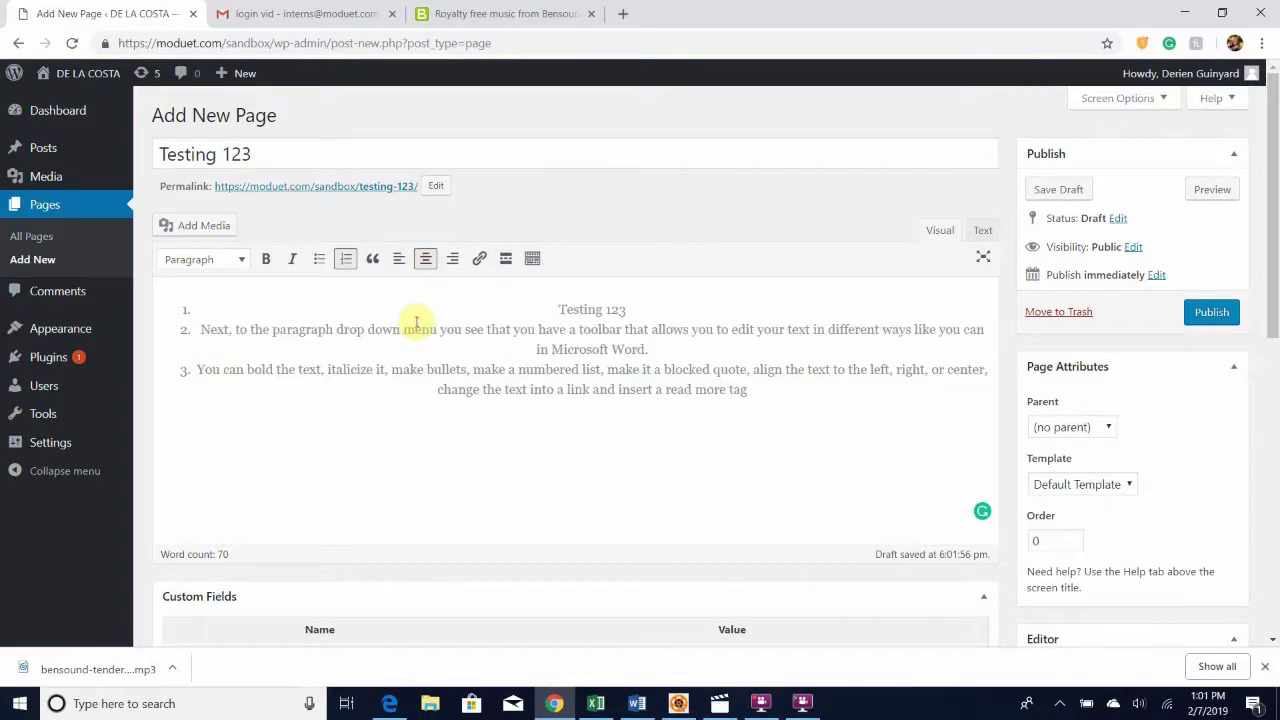
drag(760, 395, 477, 300)
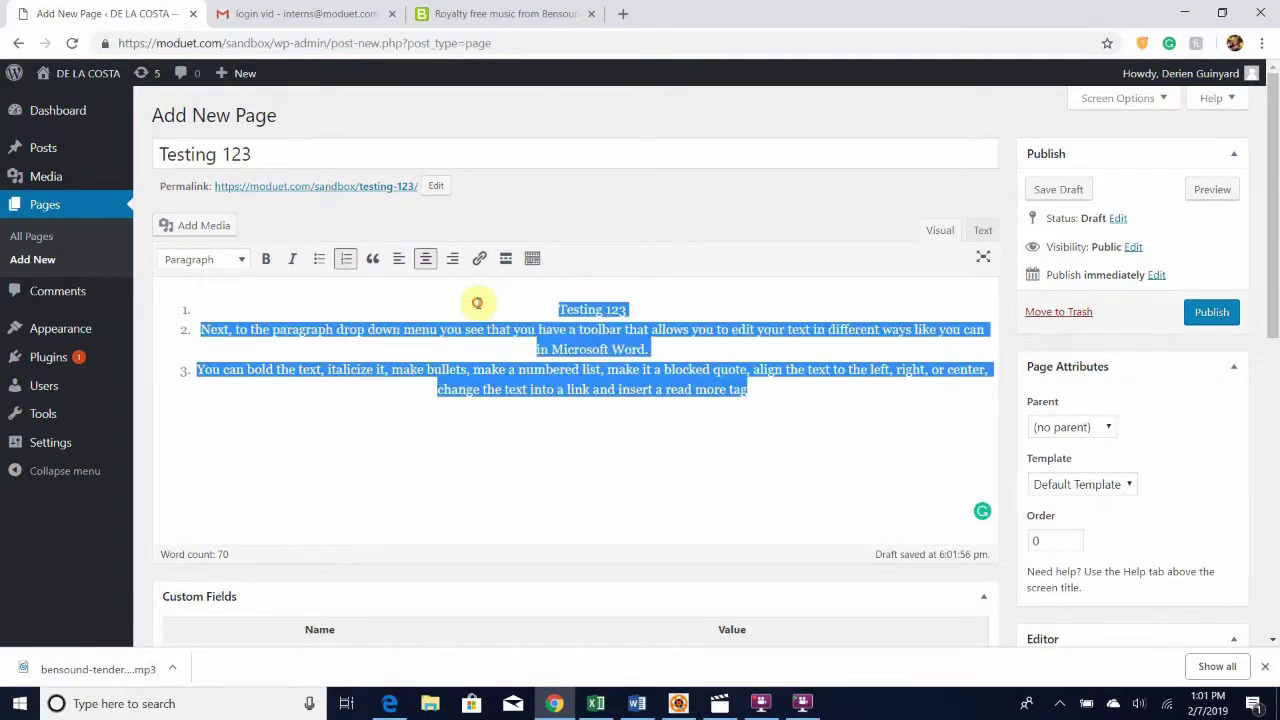
click(453, 262)
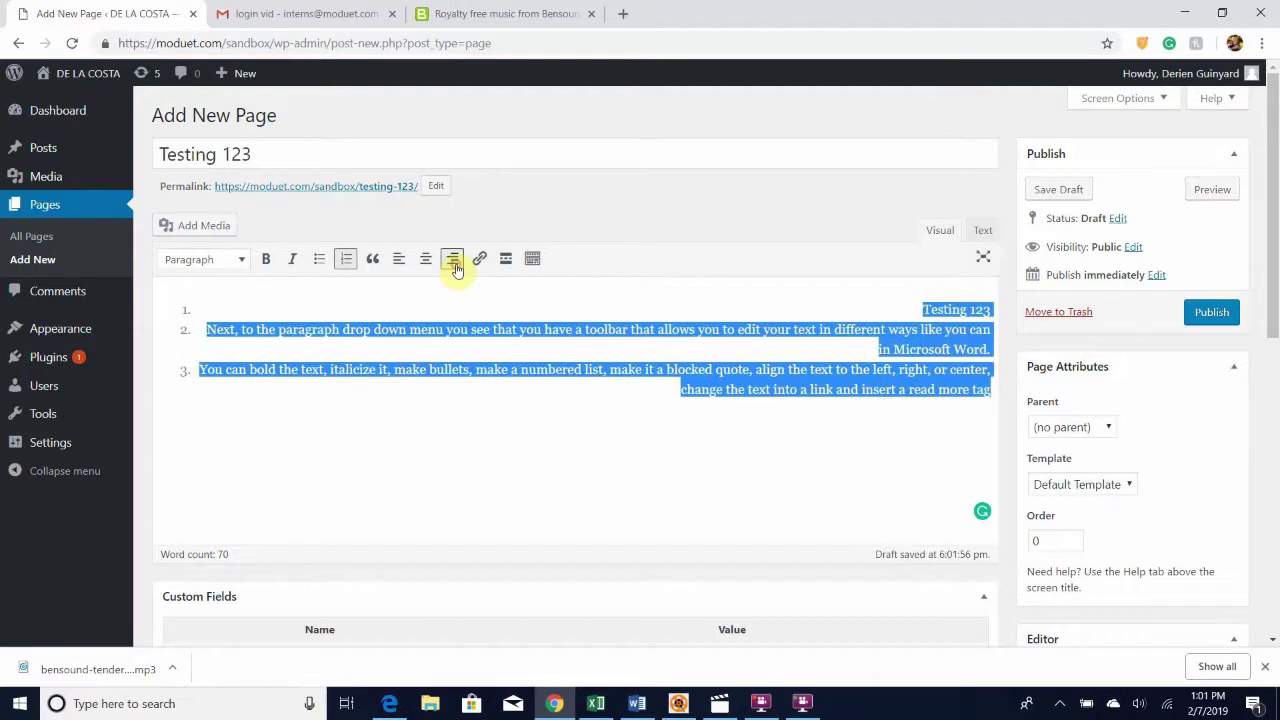
click(398, 259)
click(347, 259)
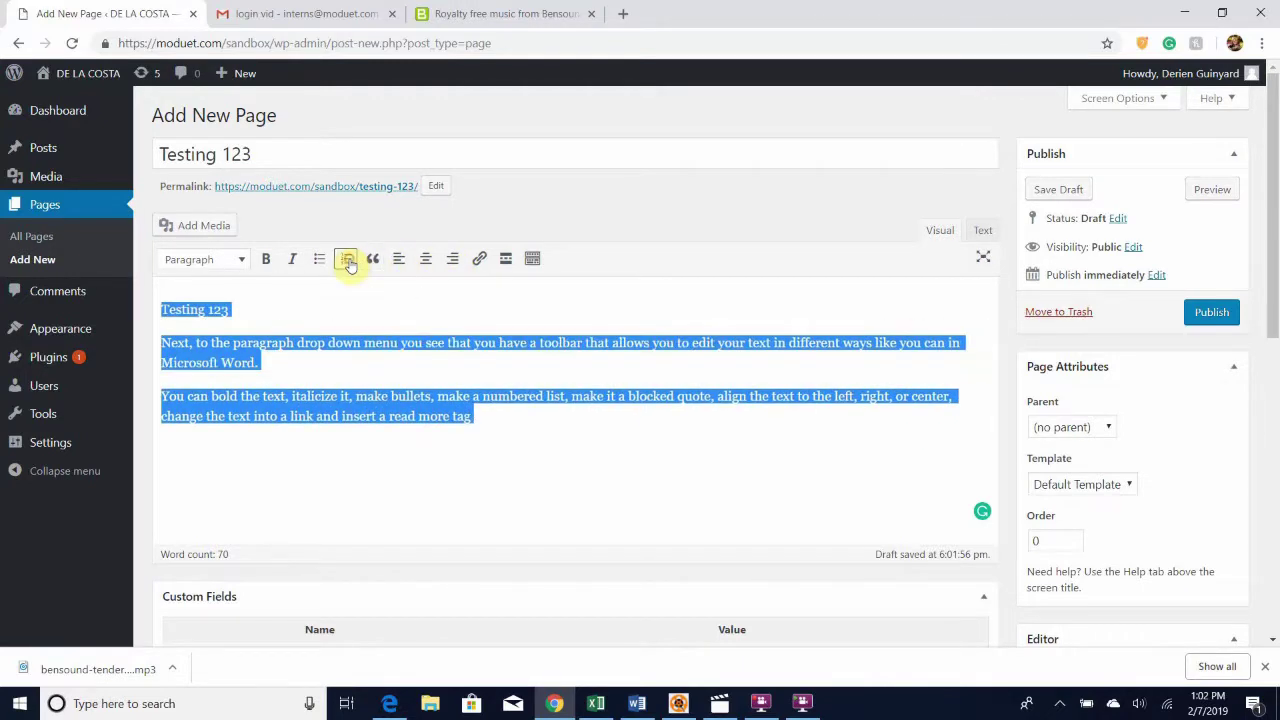
Make the Testing 123 line a Heading 1 and select the word 'Next' in the first paragraph.
drag(274, 302, 134, 303)
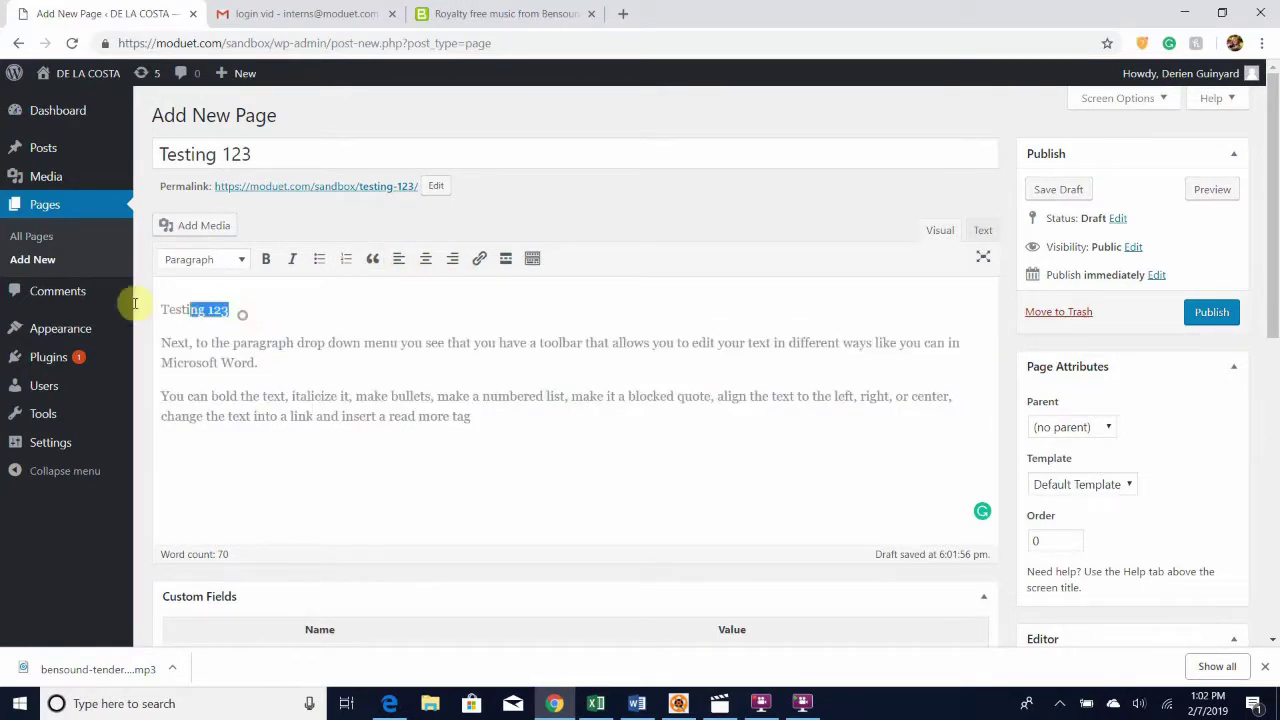
click(226, 260)
click(245, 330)
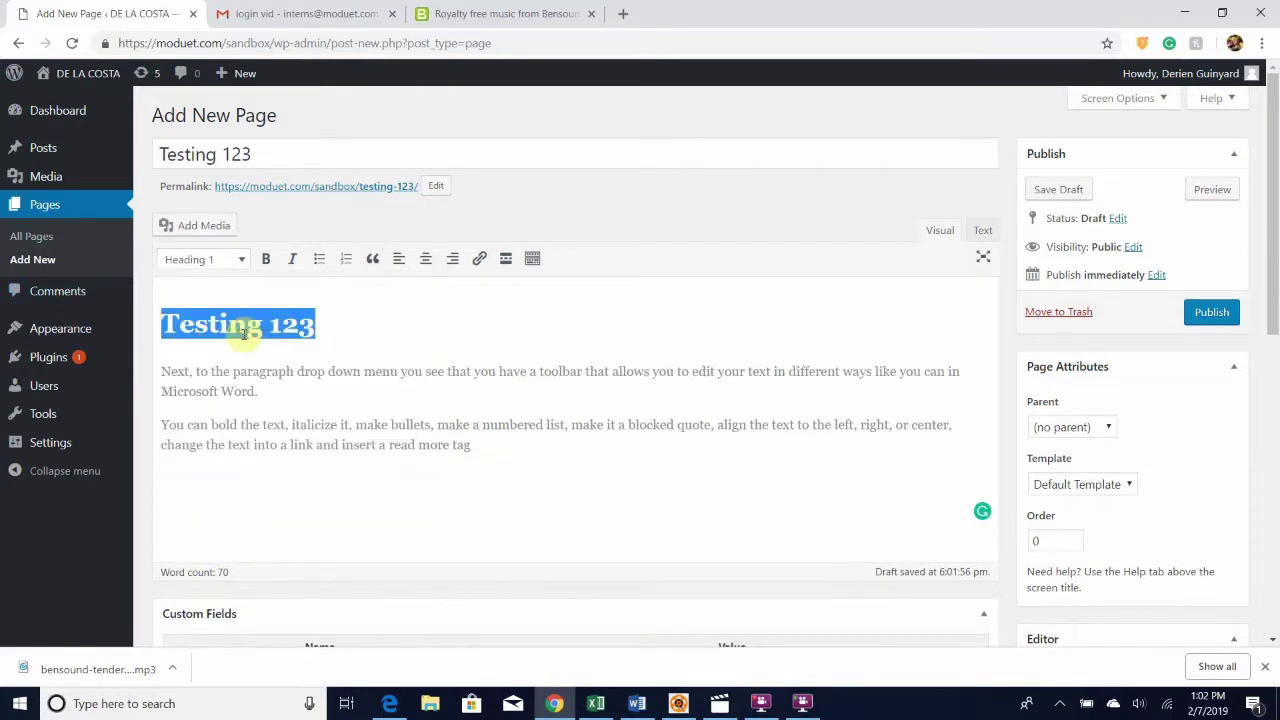
click(398, 312)
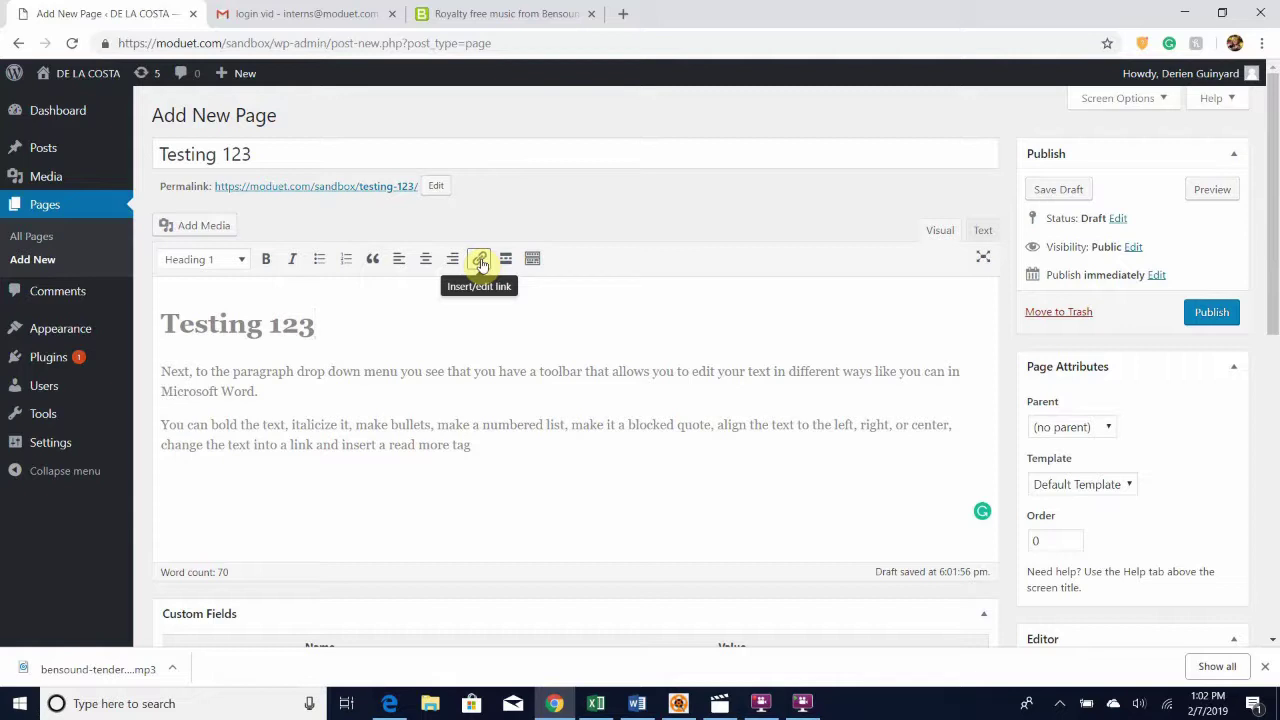
click(161, 370)
drag(170, 370, 185, 370)
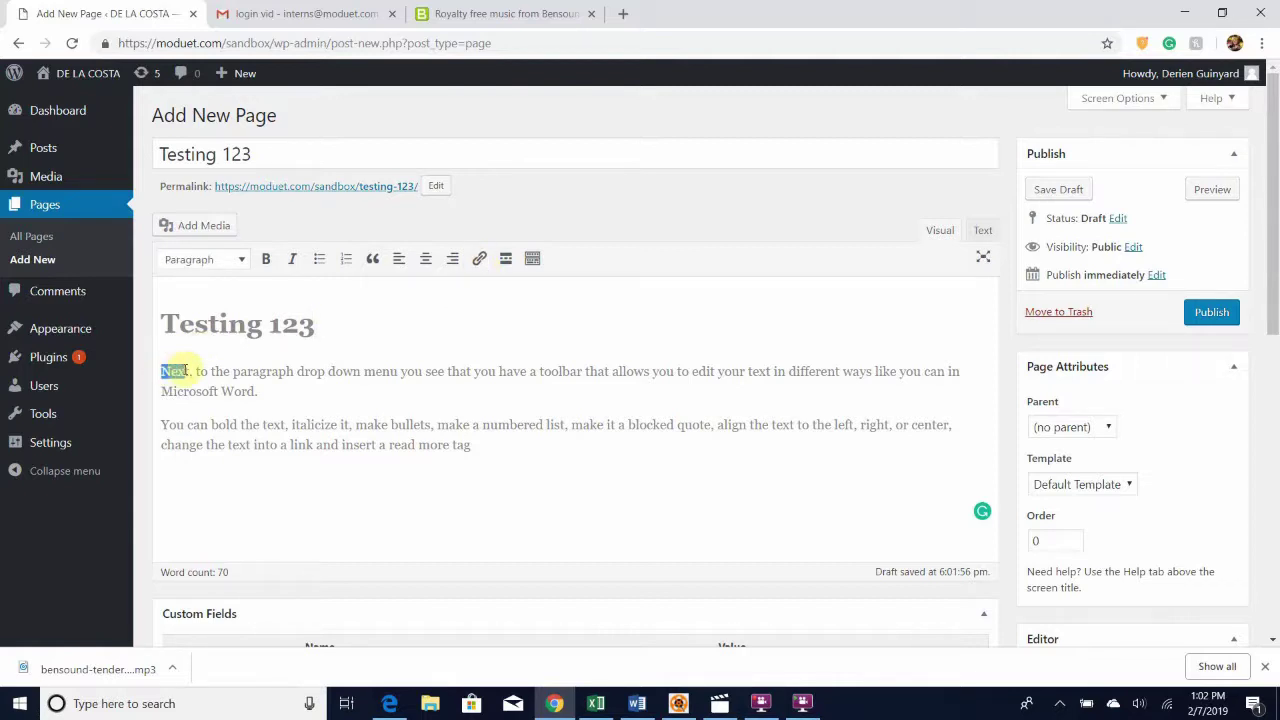
click(479, 260)
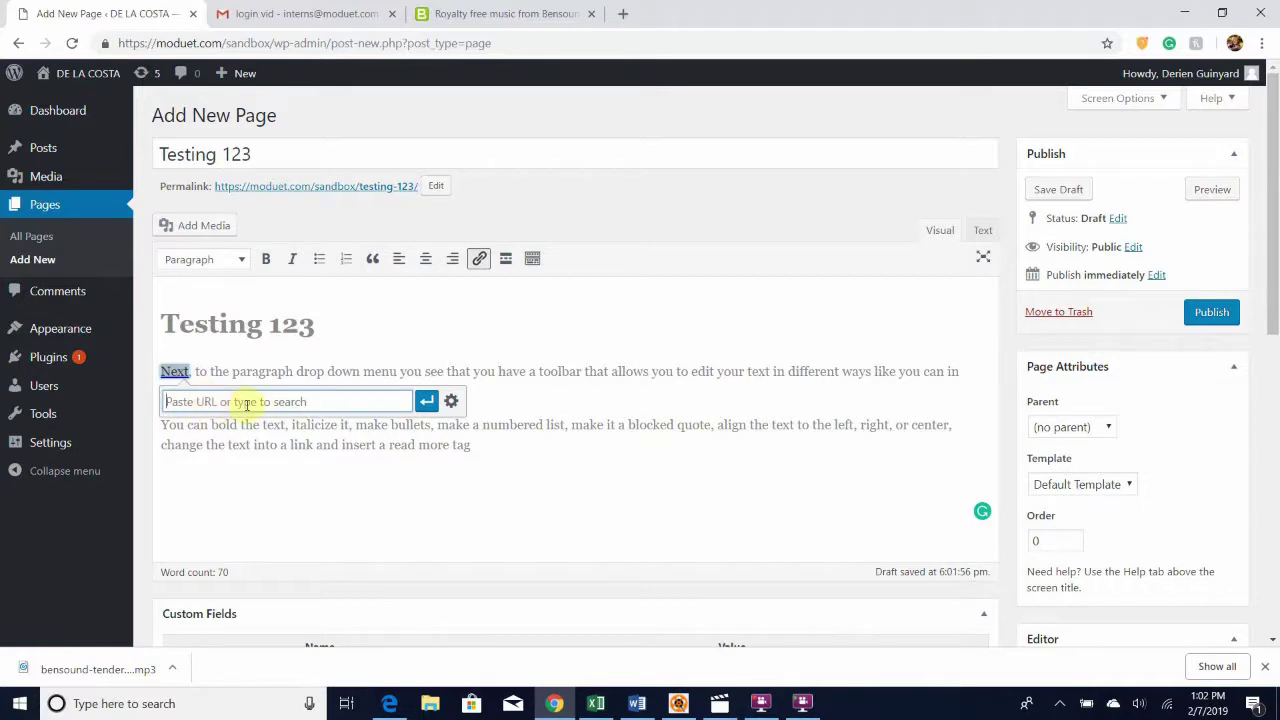
click(366, 300)
click(522, 470)
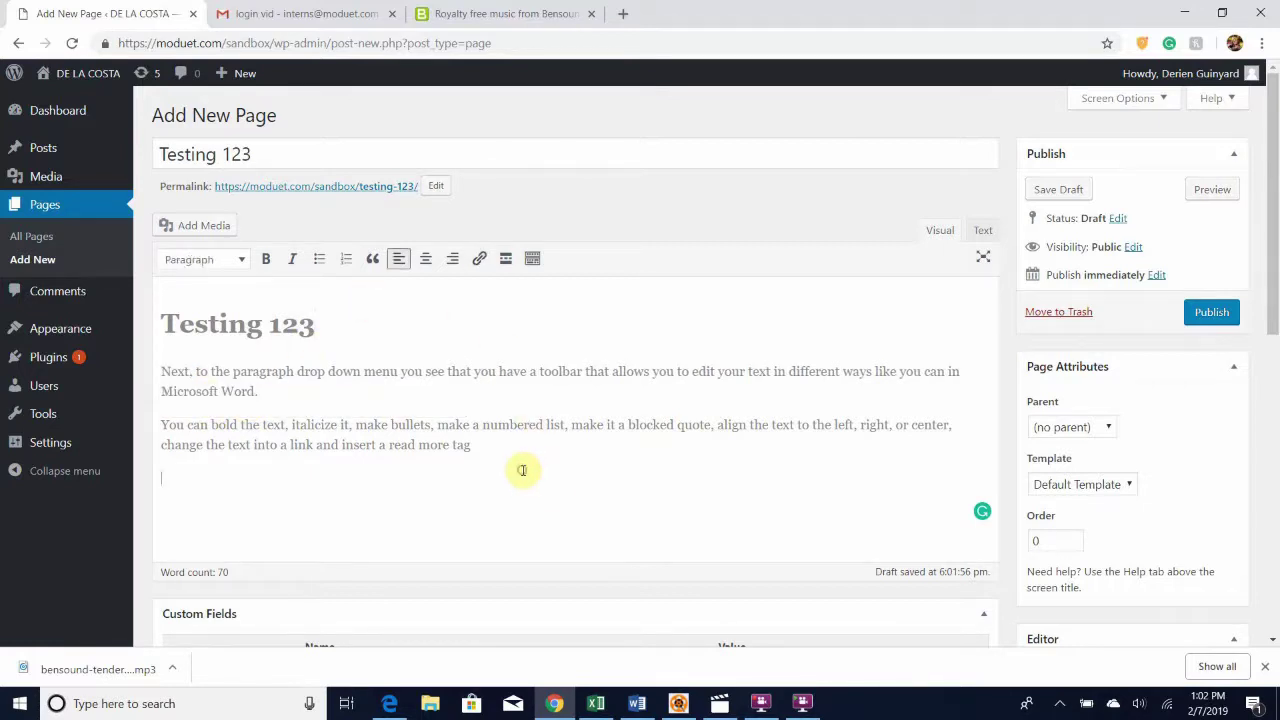
click(506, 260)
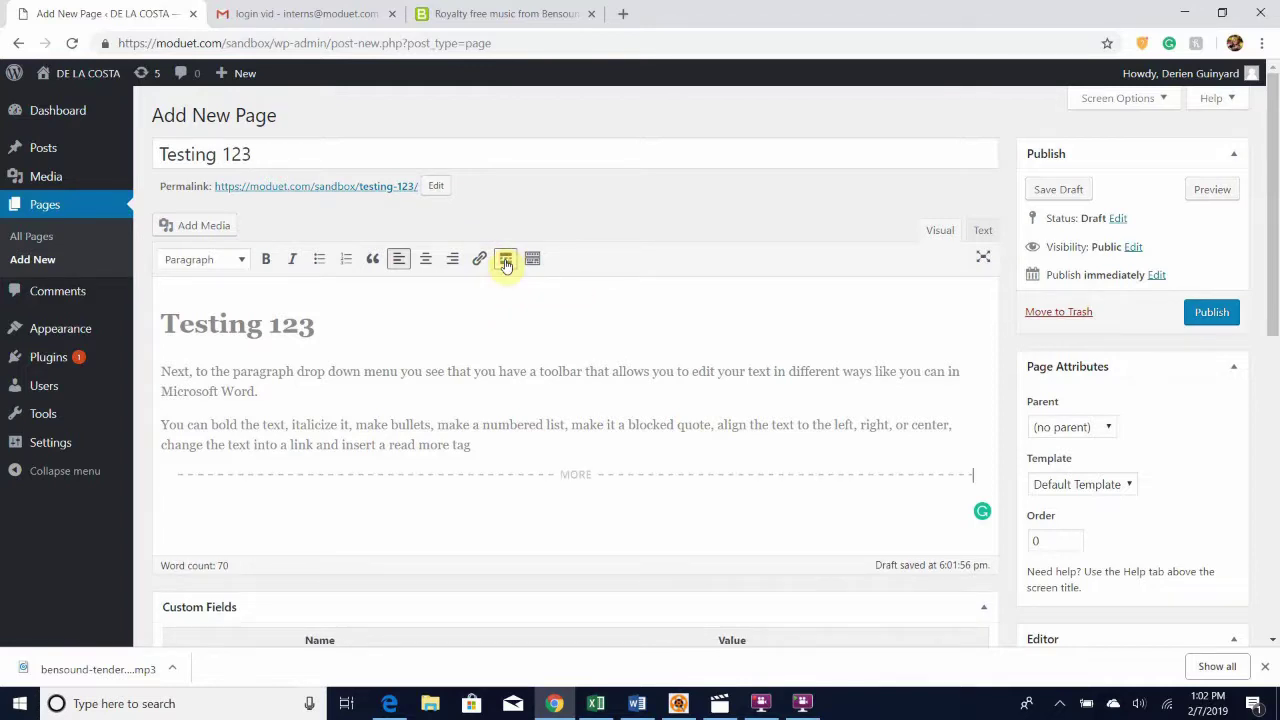
click(638, 476)
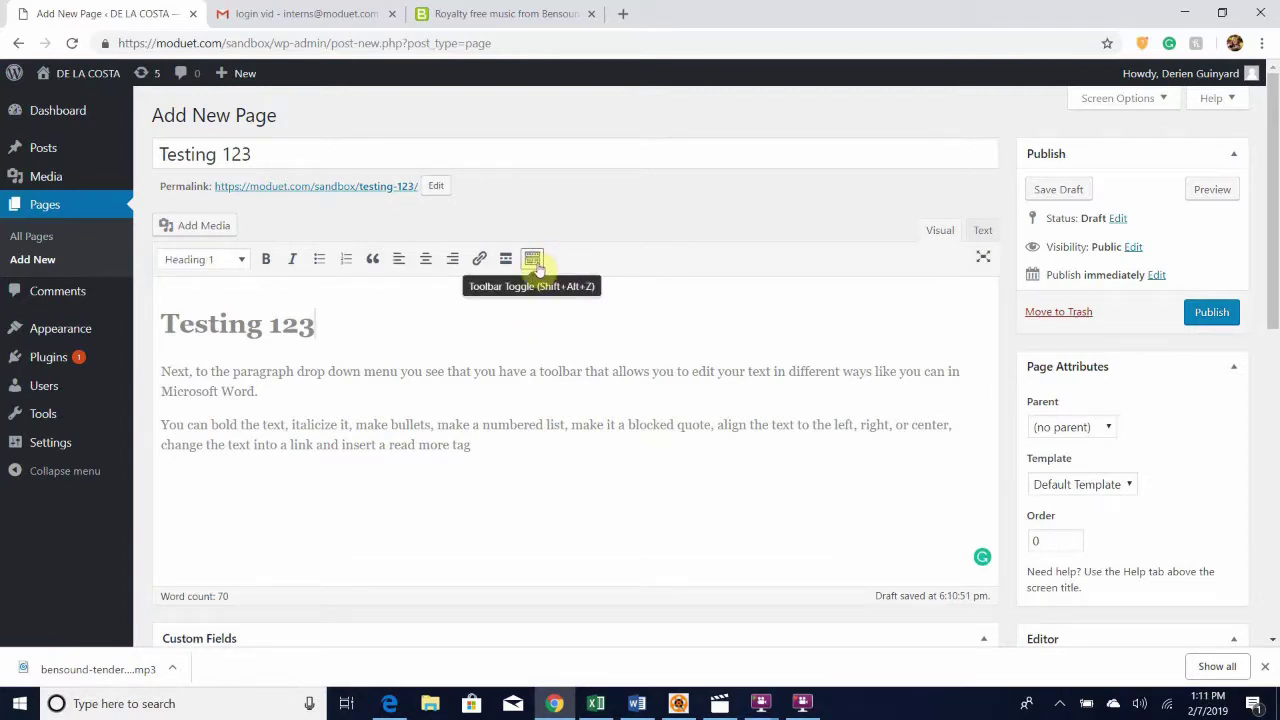
Show the extra formatting row and apply, then remove, strikethrough on the first paragraph.
click(534, 261)
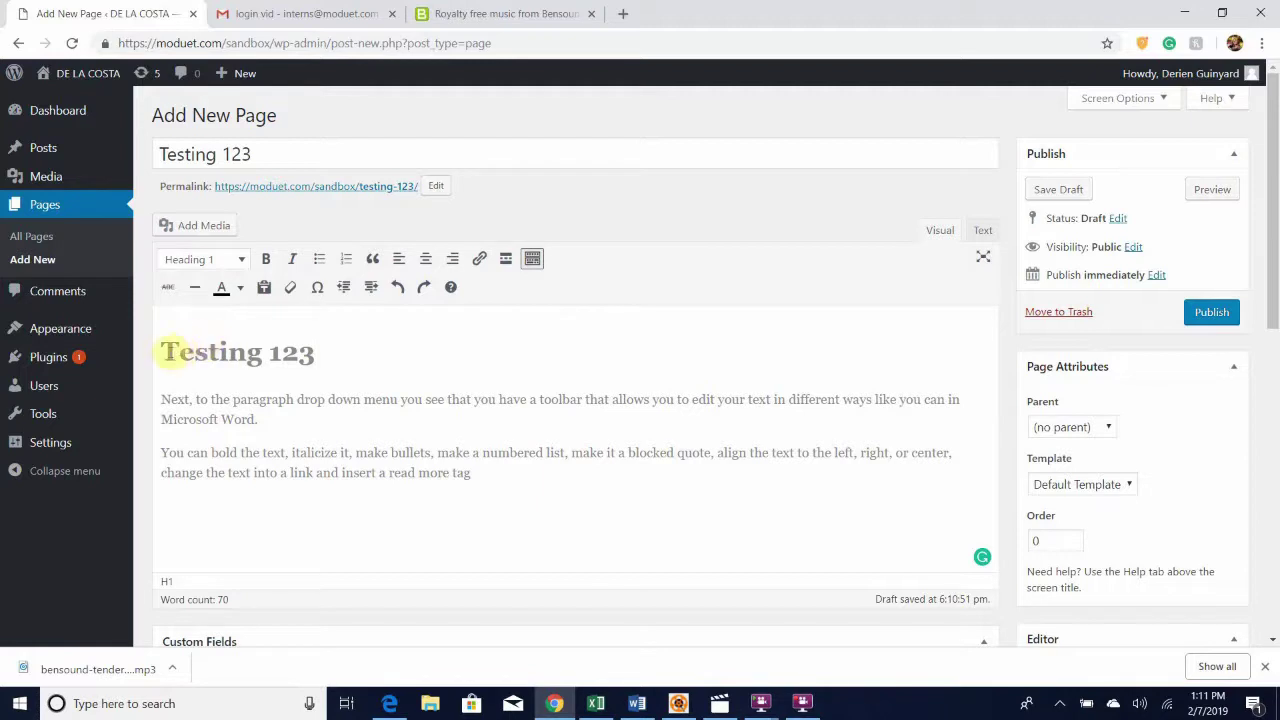
drag(160, 398, 258, 420)
click(168, 287)
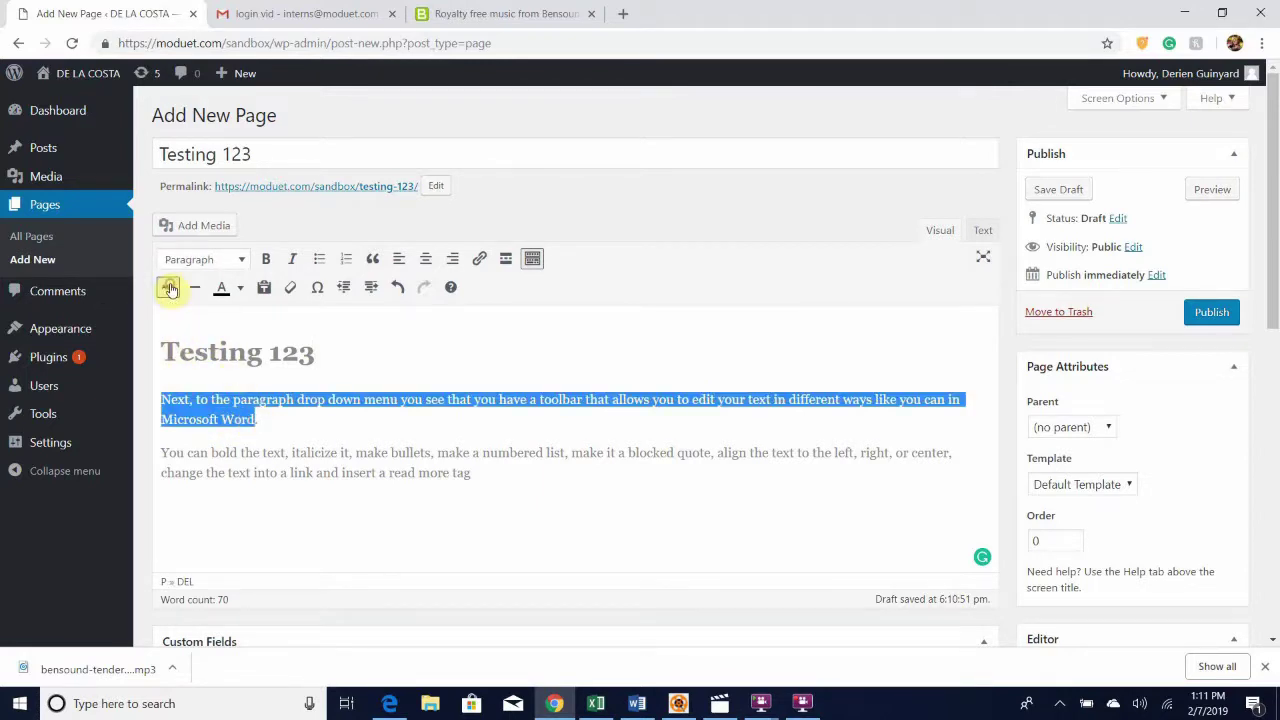
click(272, 437)
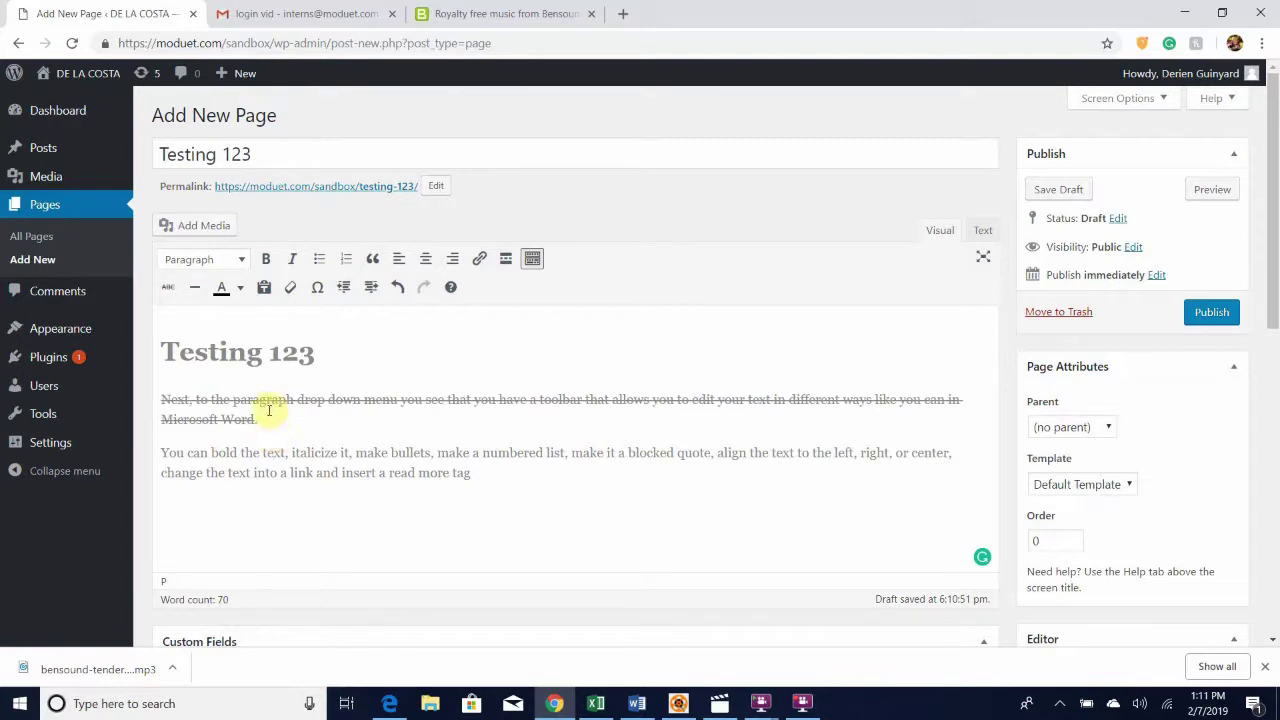
drag(263, 419, 157, 398)
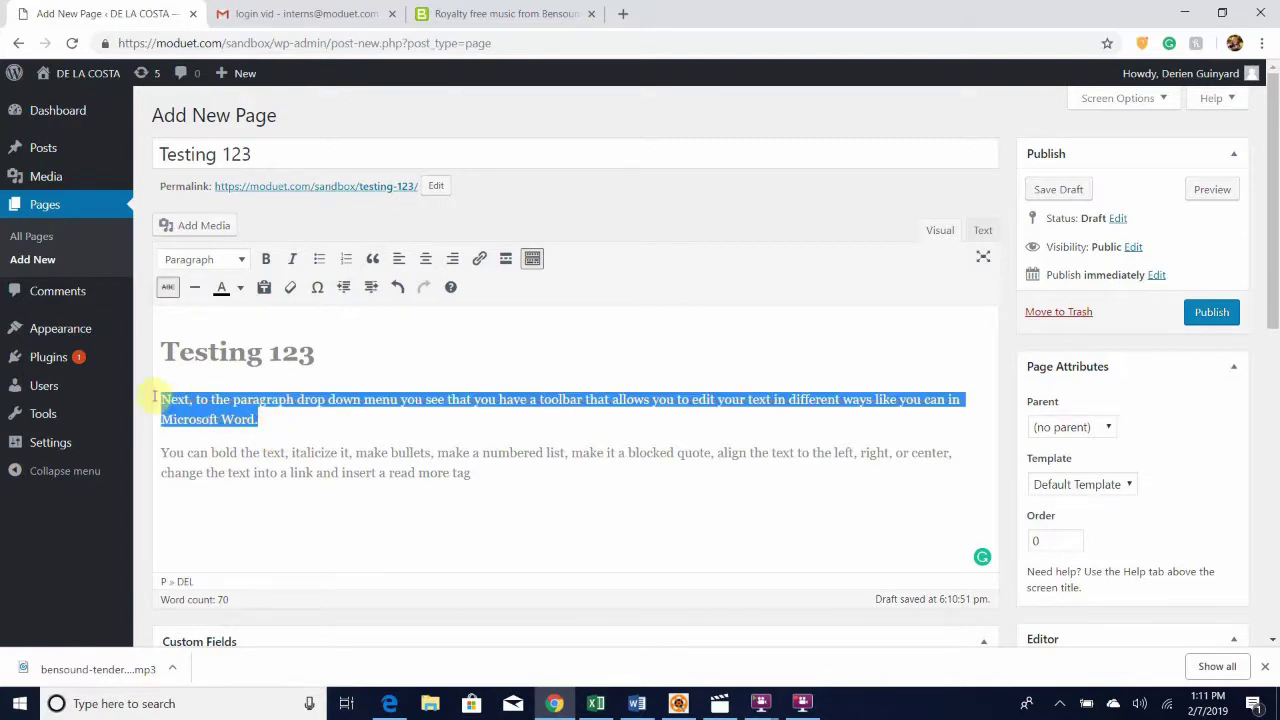
click(166, 296)
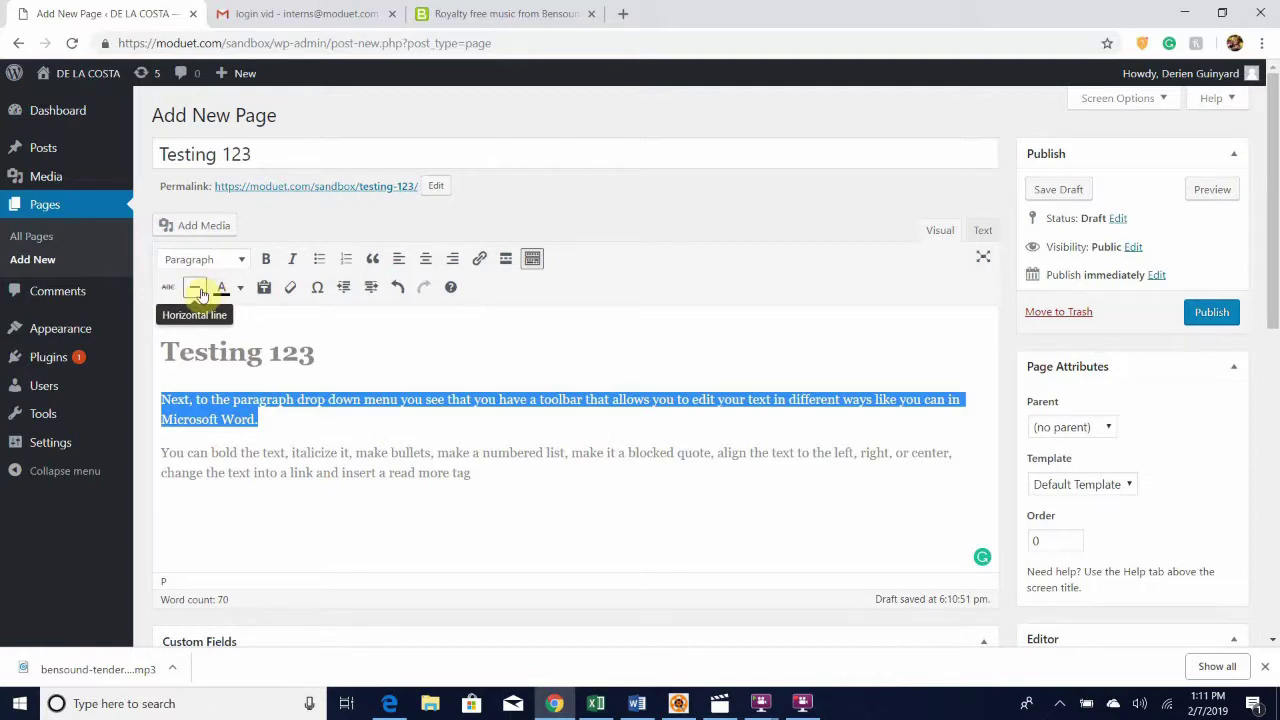
Insert a horizontal line, undo it, and select the heading and both paragraphs.
click(196, 289)
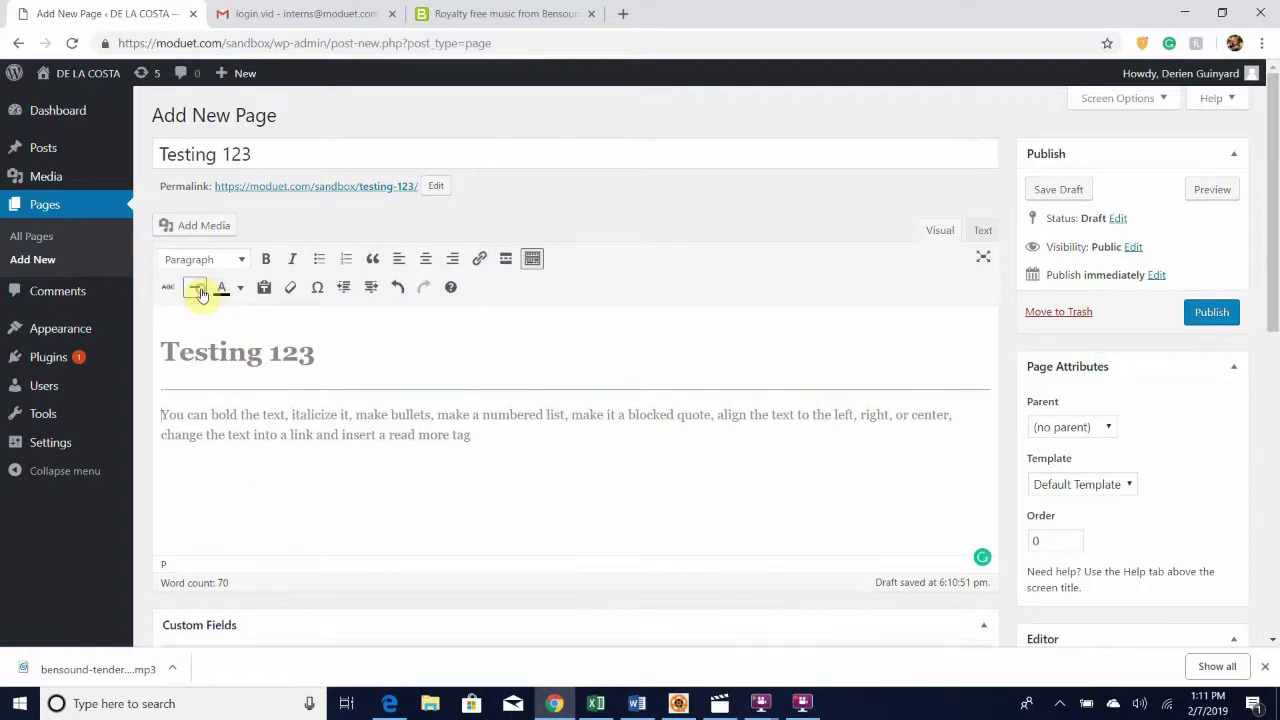
click(396, 289)
click(202, 318)
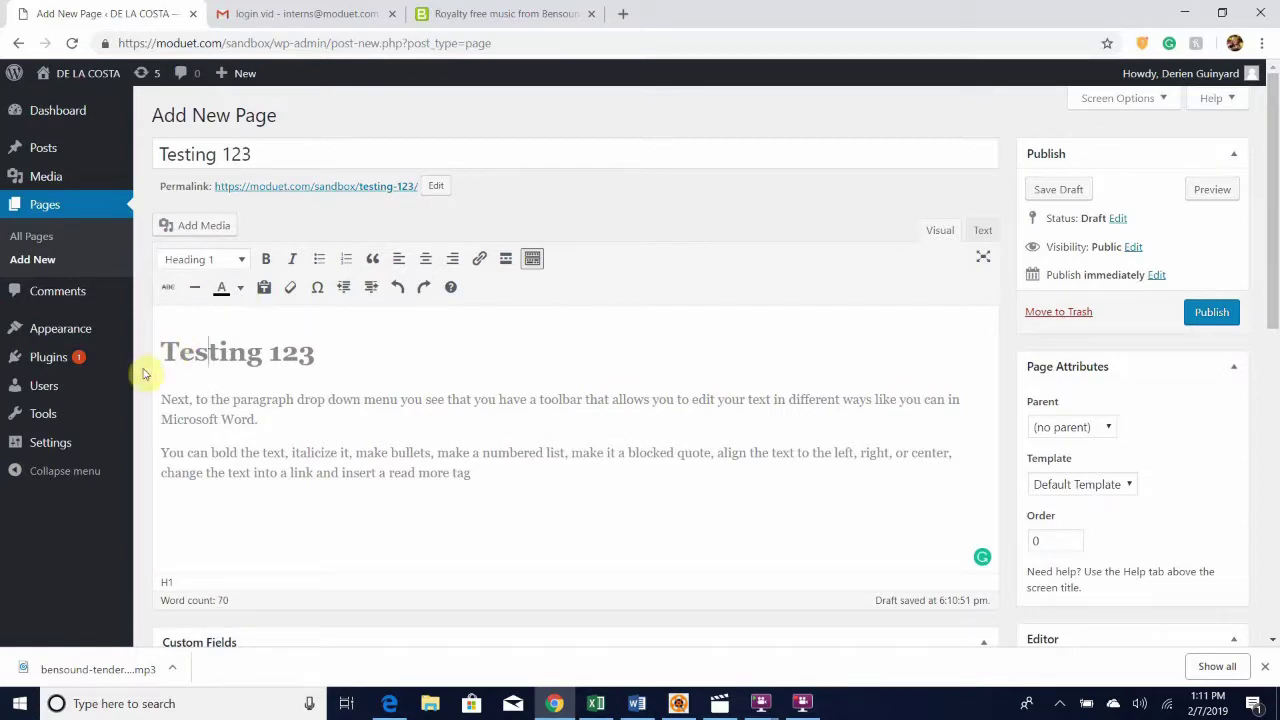
drag(163, 352, 491, 491)
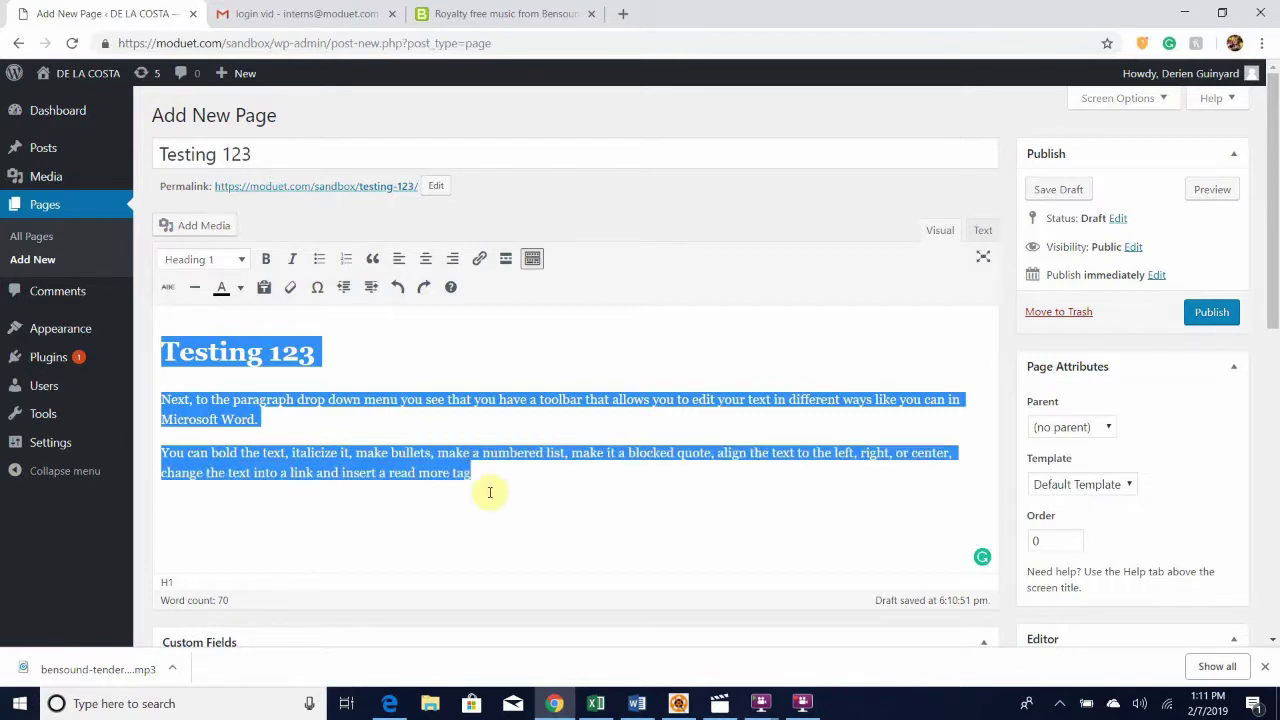
click(233, 291)
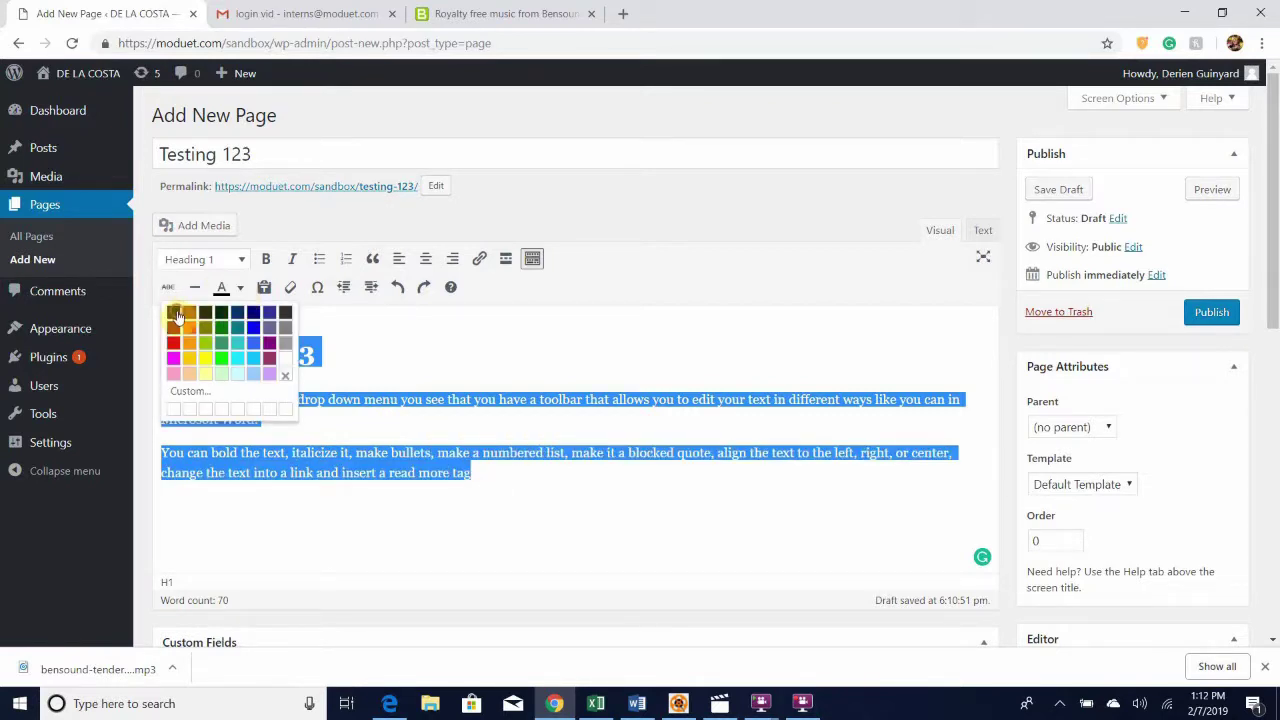
click(178, 311)
click(309, 399)
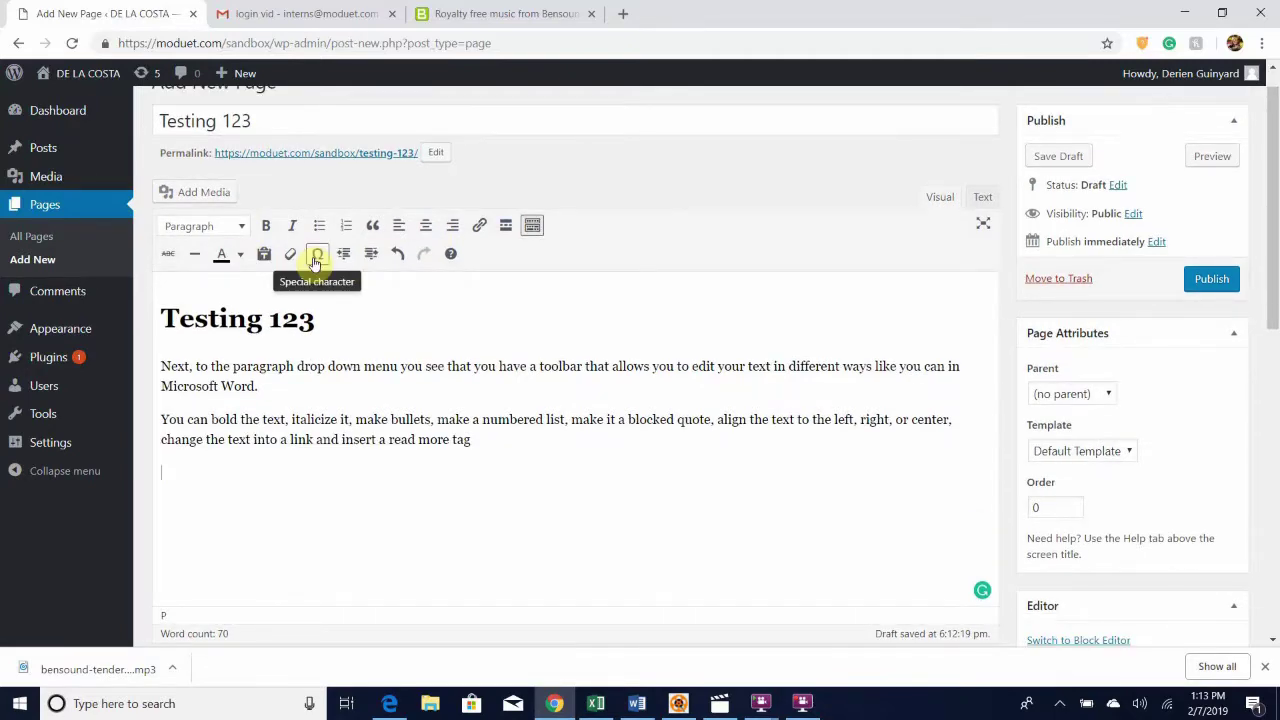
click(315, 258)
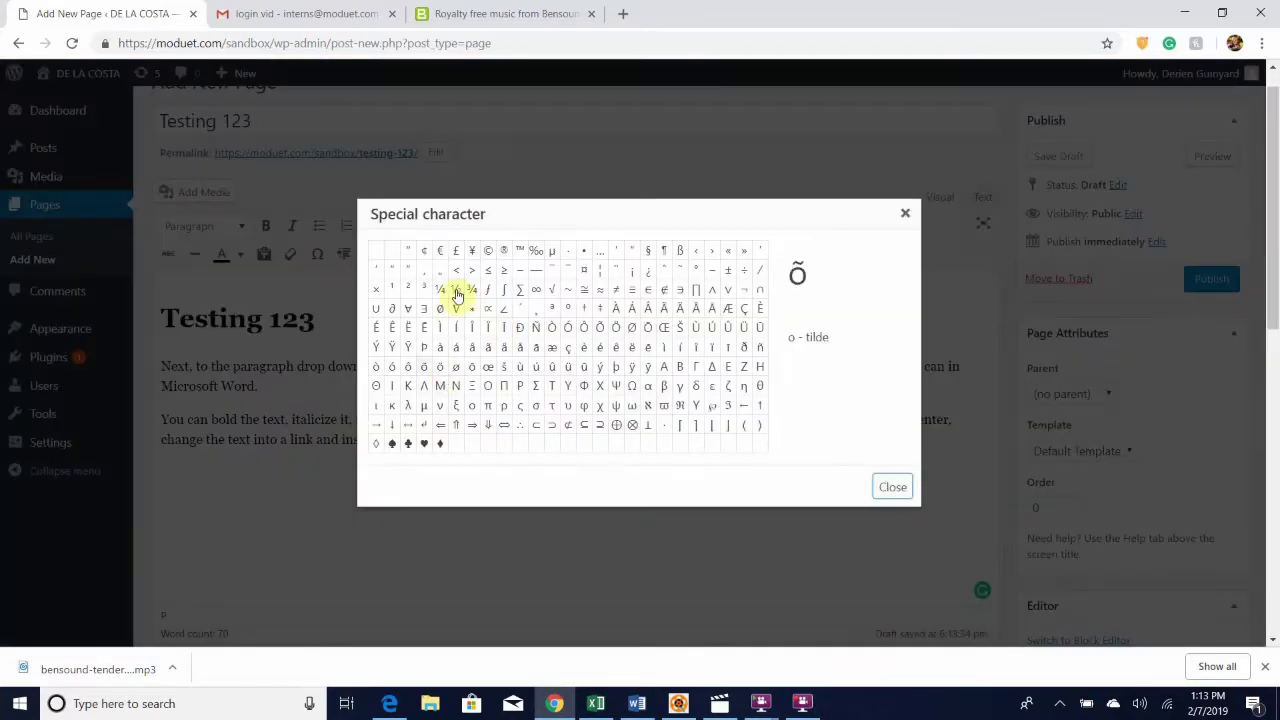
click(905, 213)
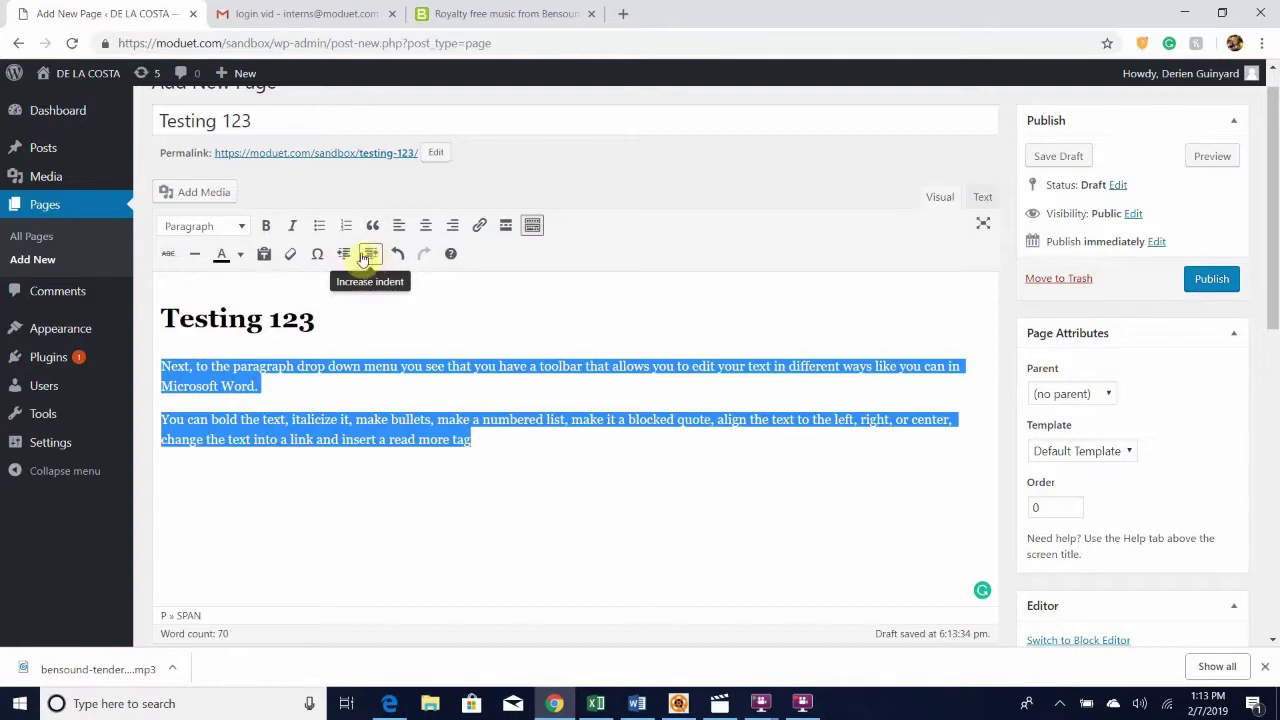
click(366, 257)
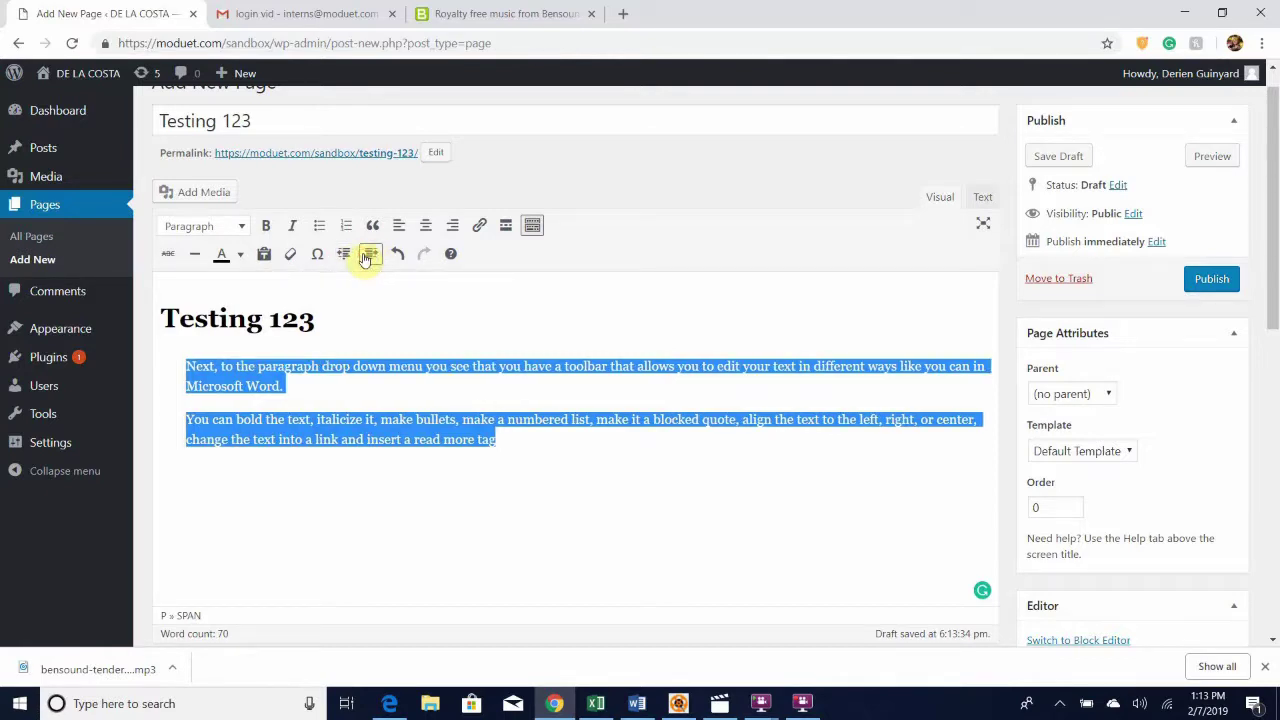
click(370, 254)
click(371, 254)
click(372, 255)
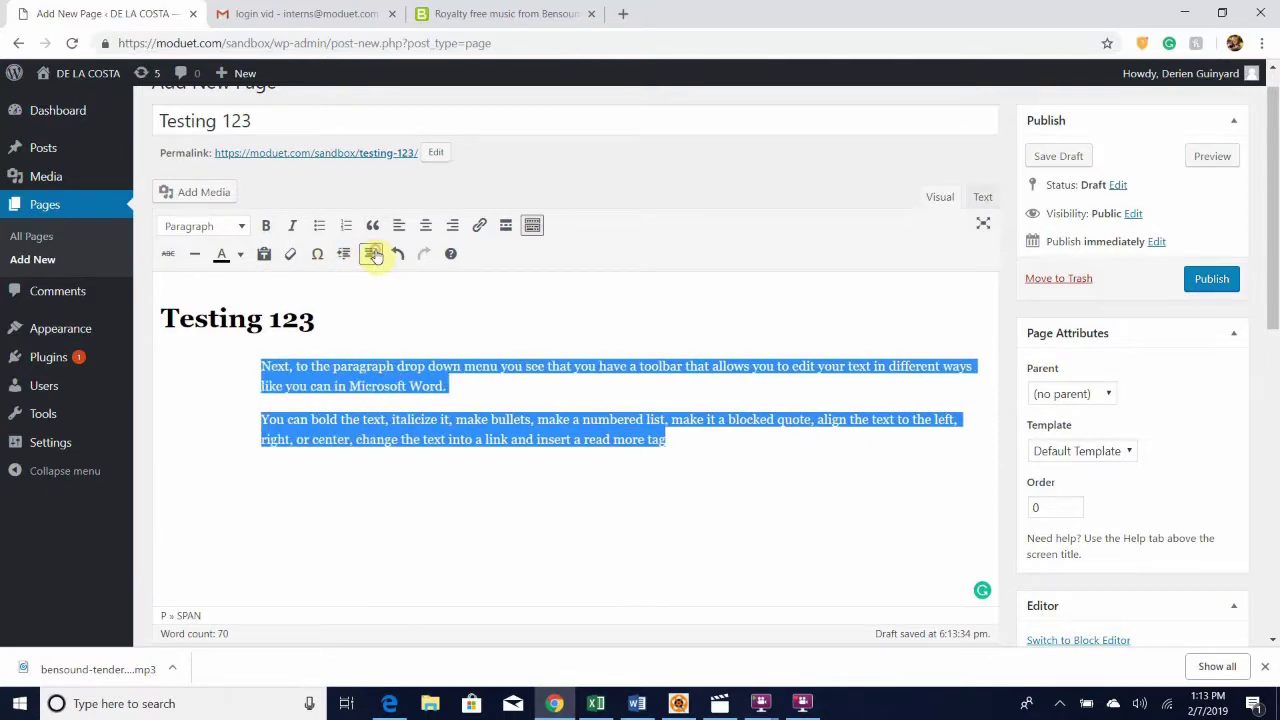
click(344, 254)
click(344, 254)
click(345, 254)
click(346, 255)
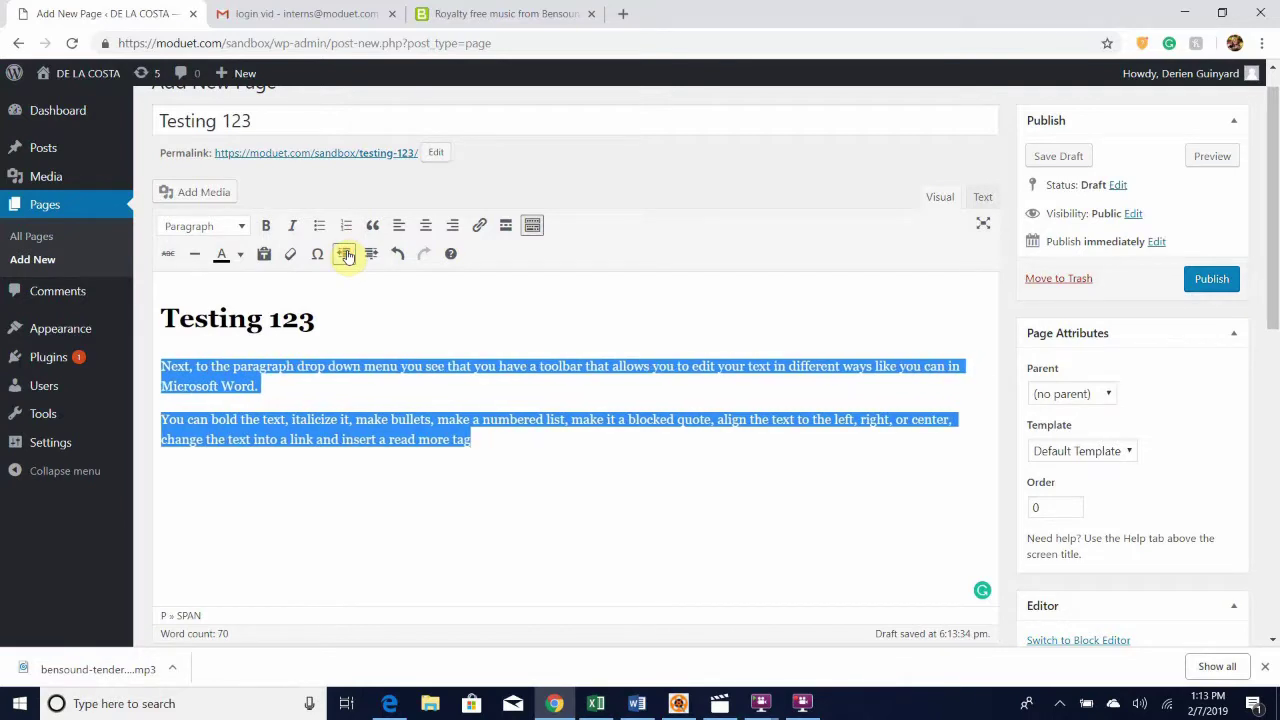
click(468, 444)
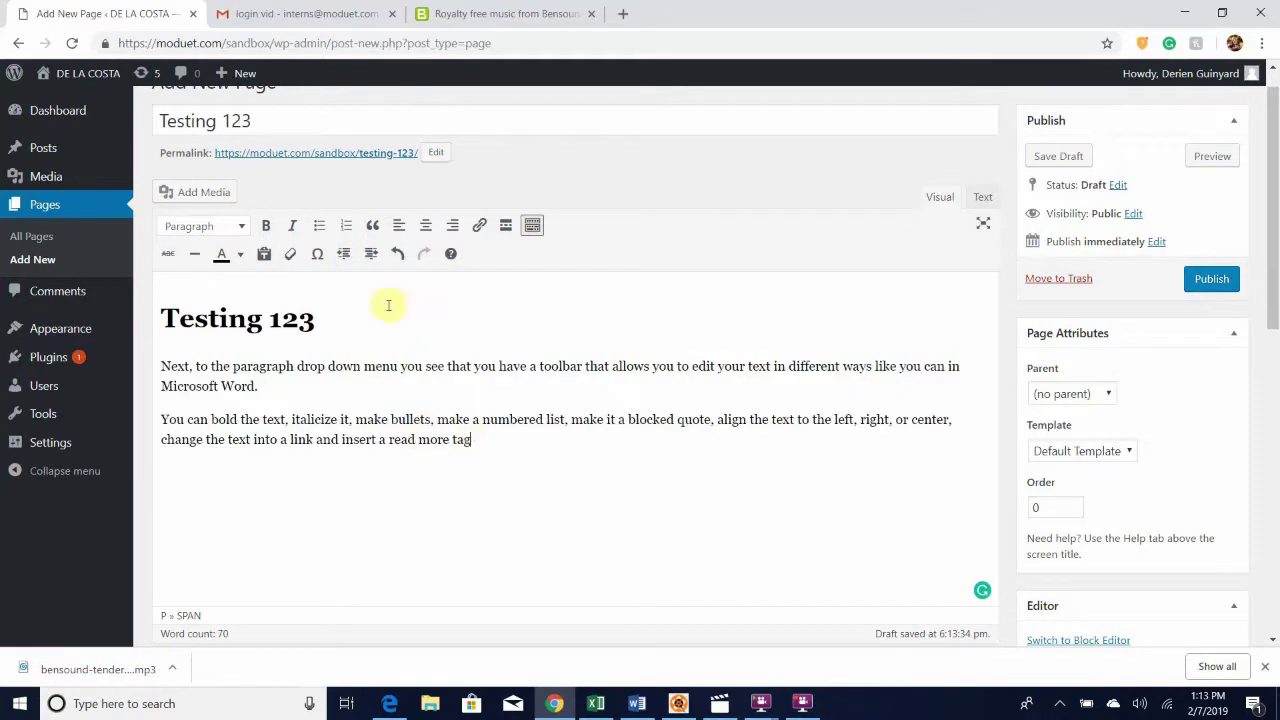
Undo six indentation changes so the paragraphs sit flush left, and open Add Media.
click(403, 258)
click(403, 258)
click(403, 258)
click(403, 258)
click(403, 258)
click(403, 258)
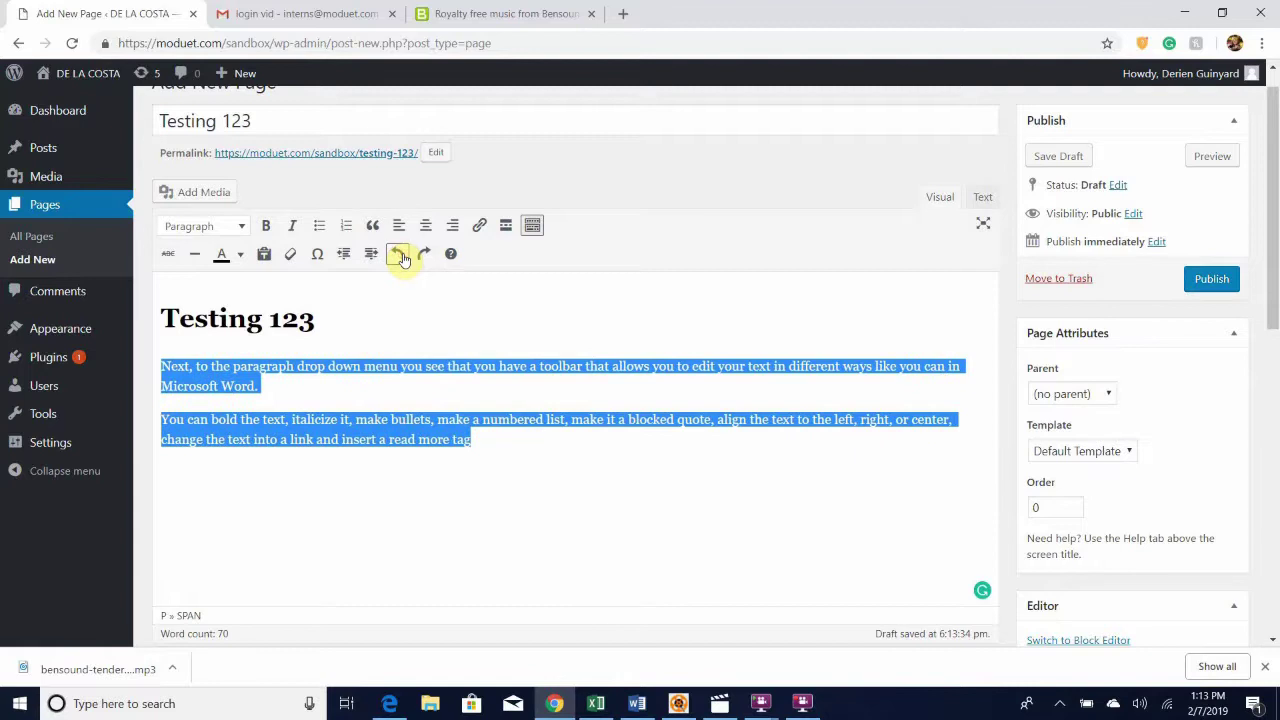
click(471, 306)
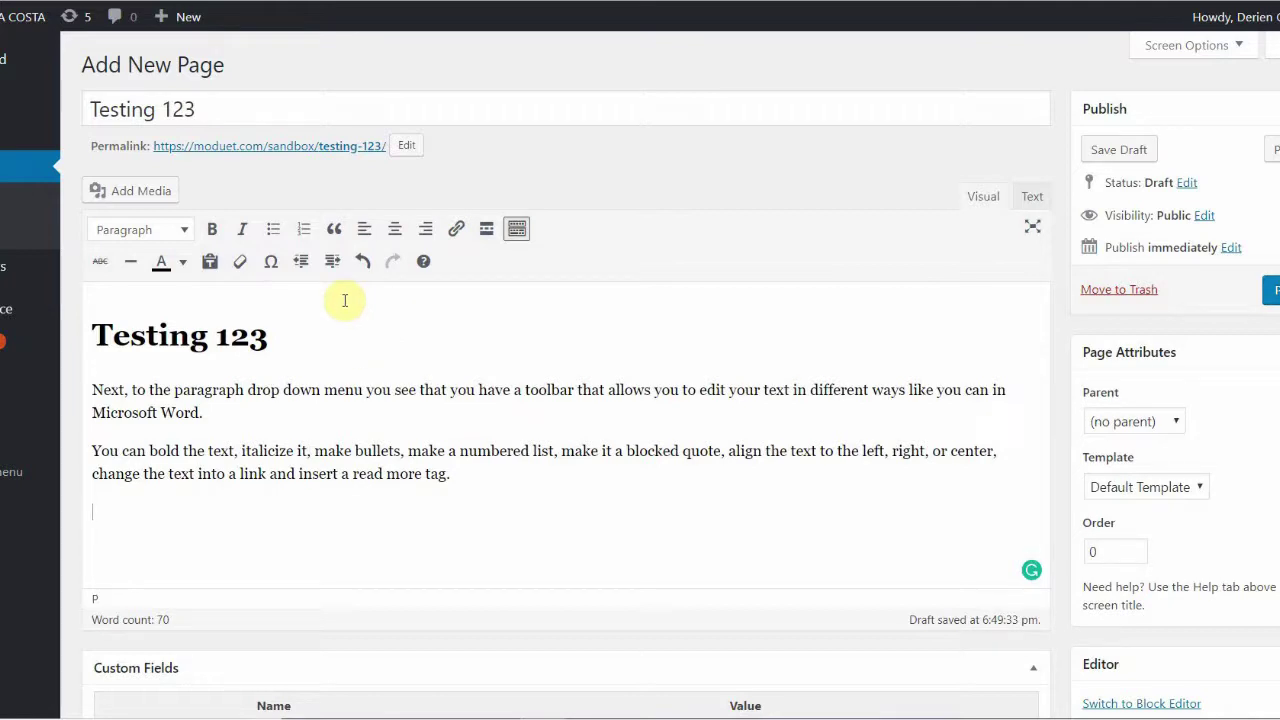
click(150, 195)
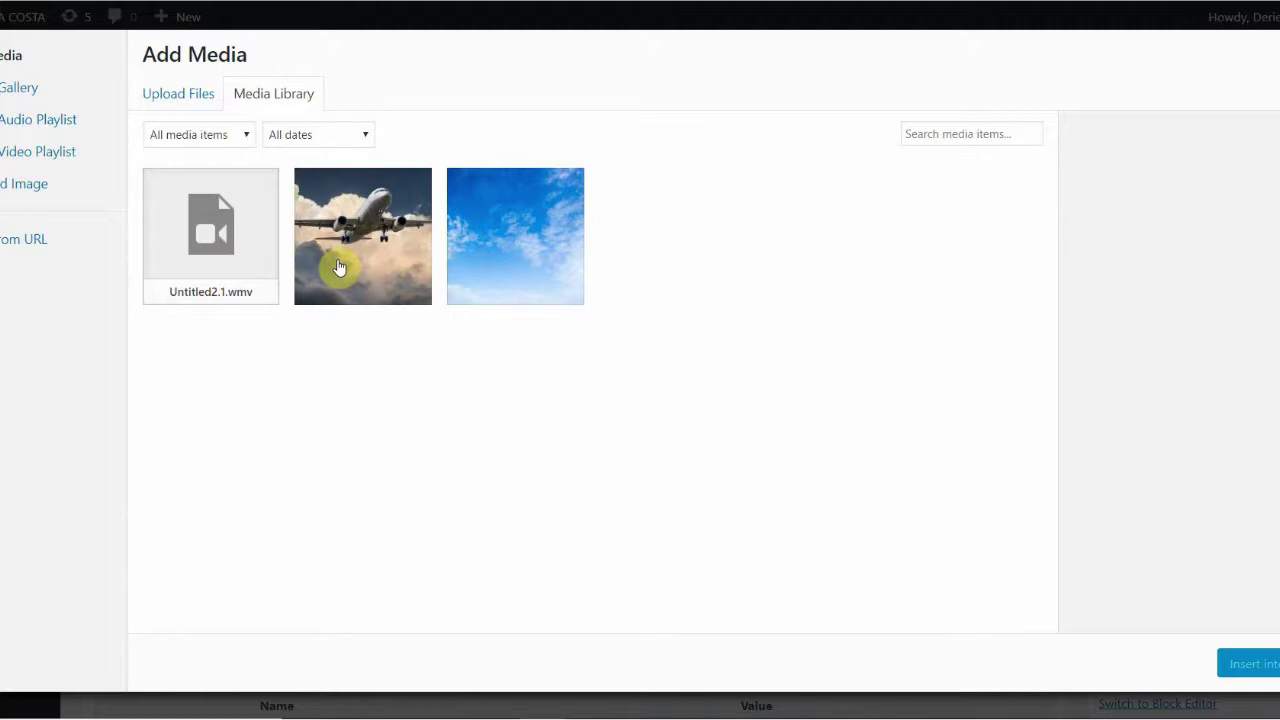
Insert the blue sky image from the Media Library below the two paragraphs.
click(181, 96)
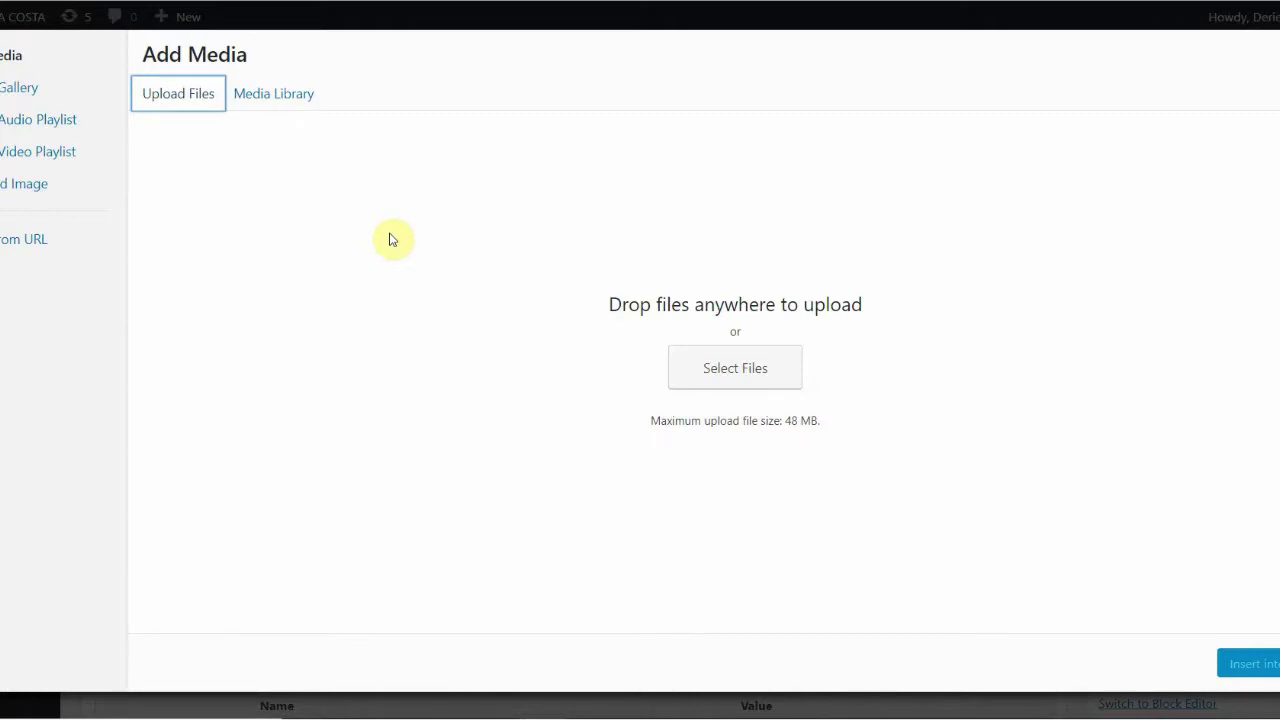
click(270, 94)
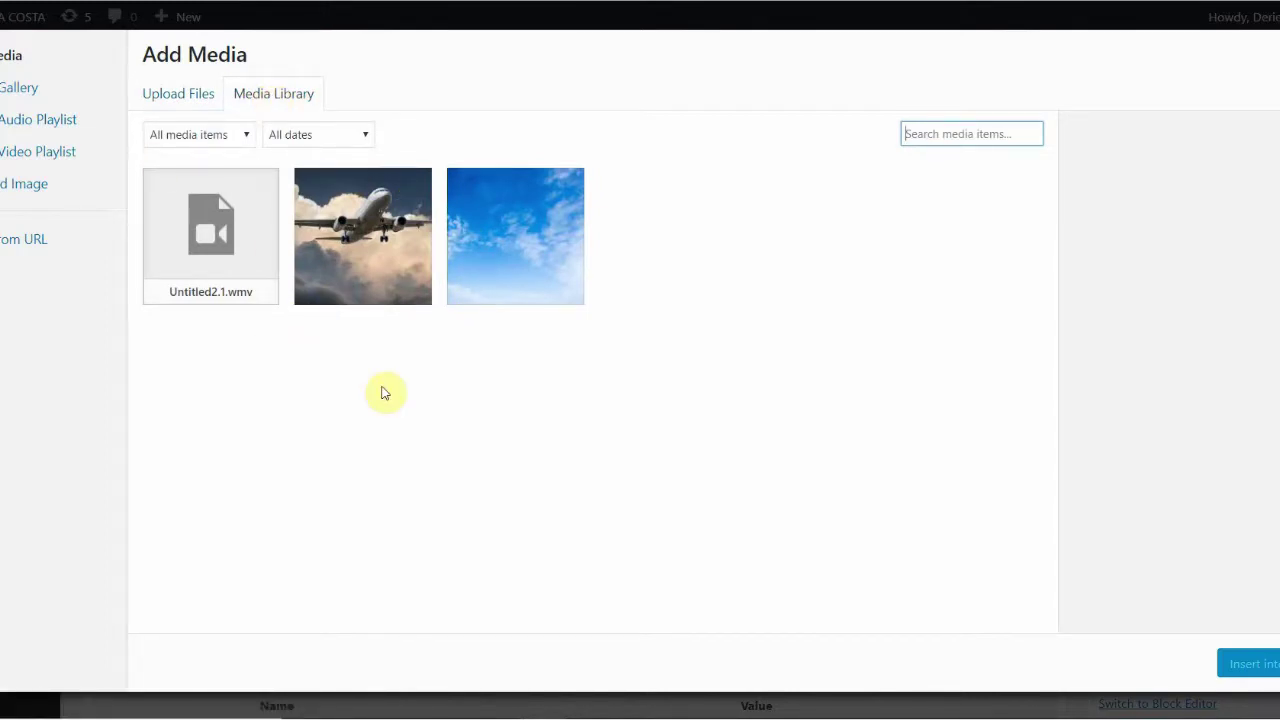
click(509, 242)
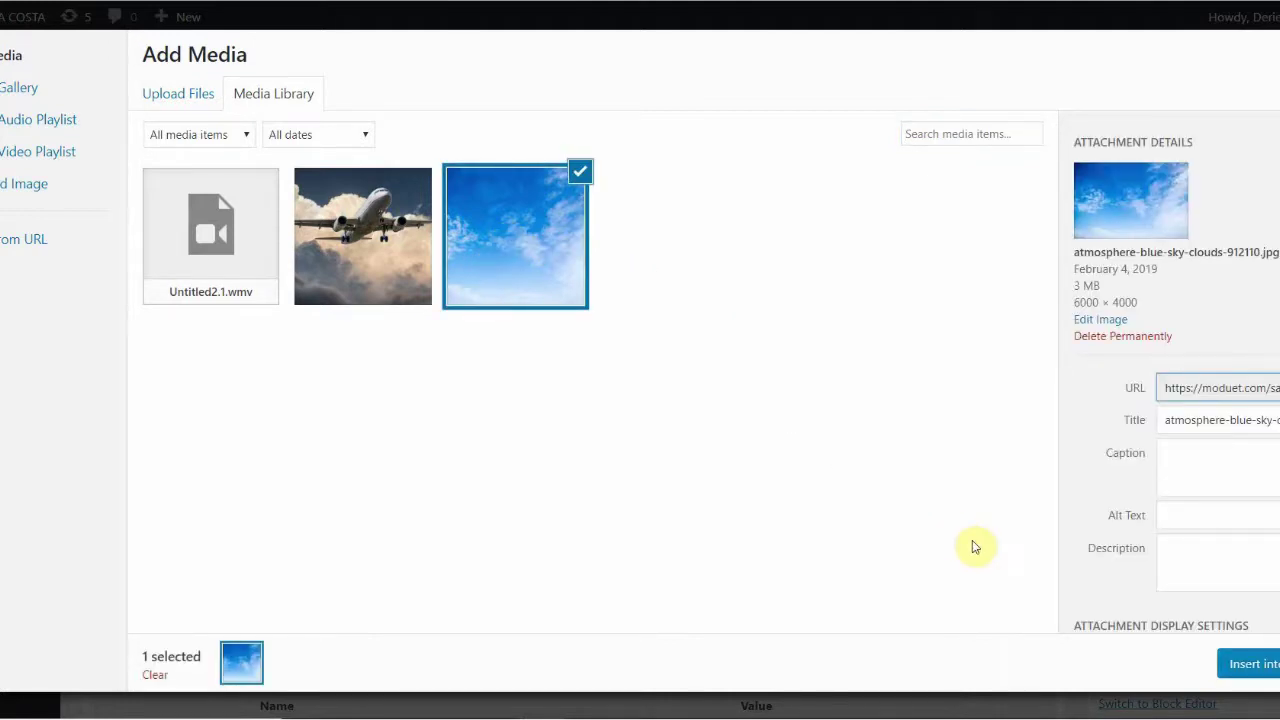
click(1263, 672)
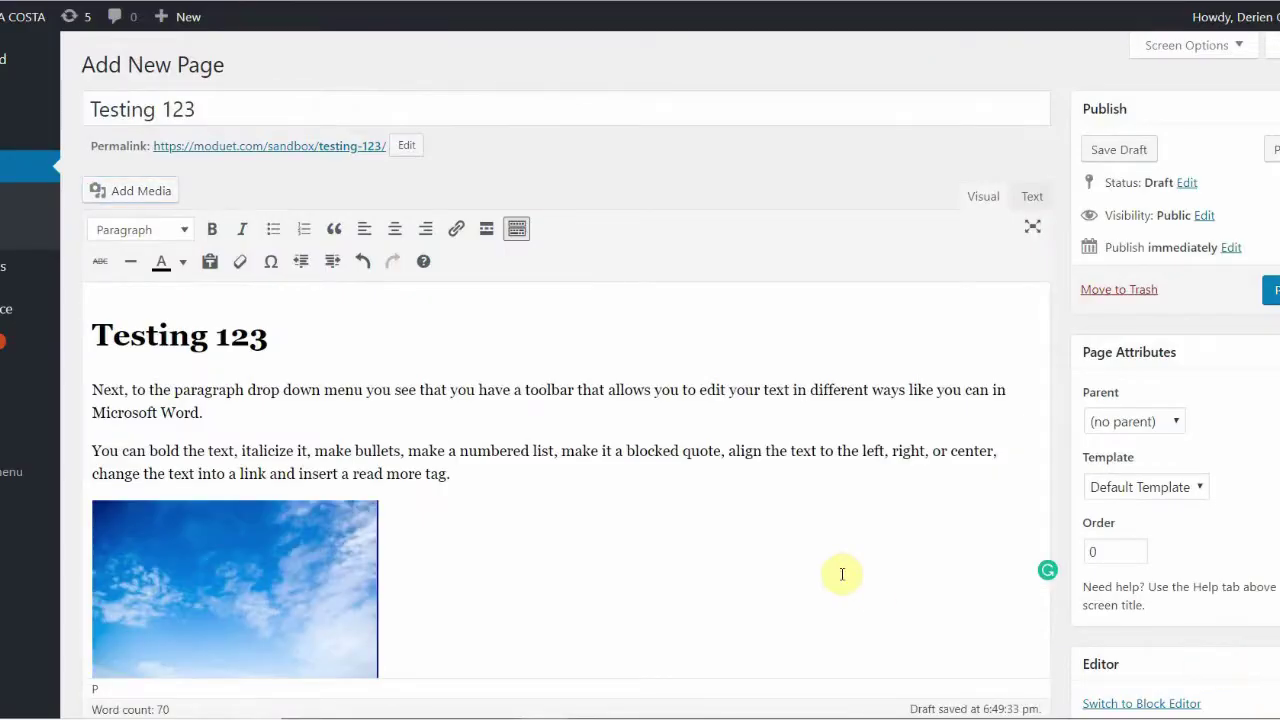
scroll(728, 578, down, 2)
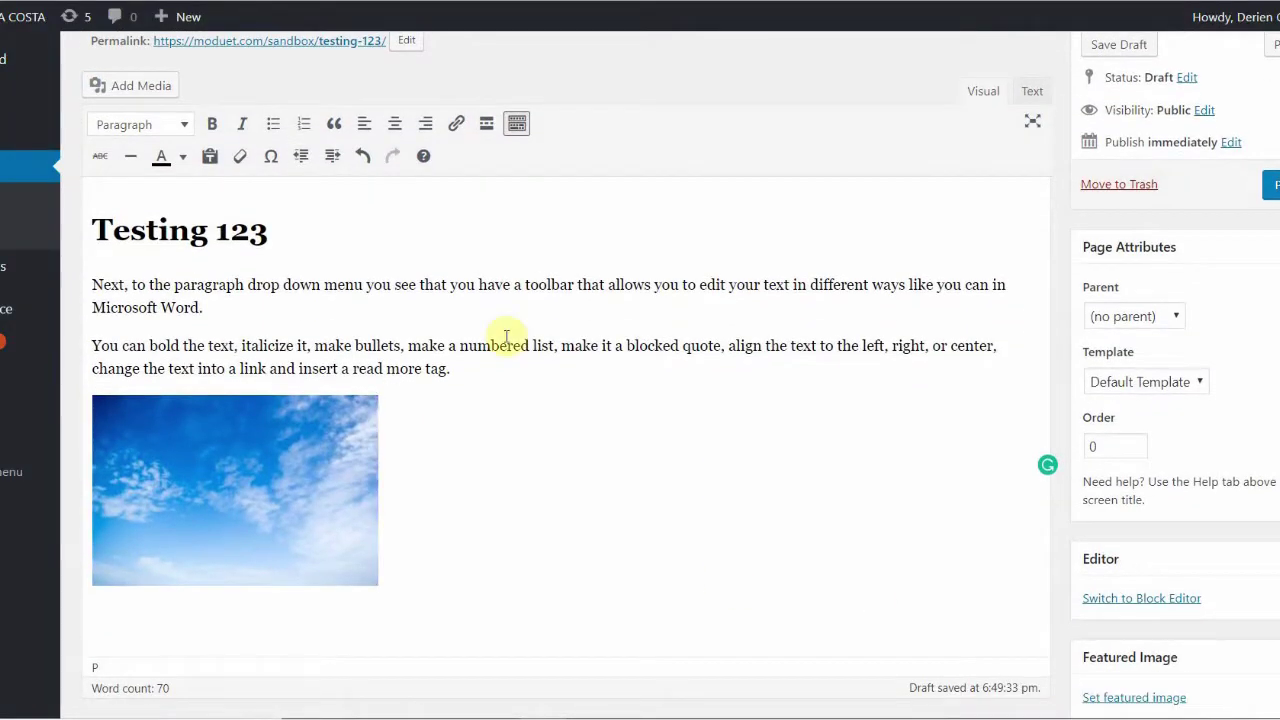
click(335, 238)
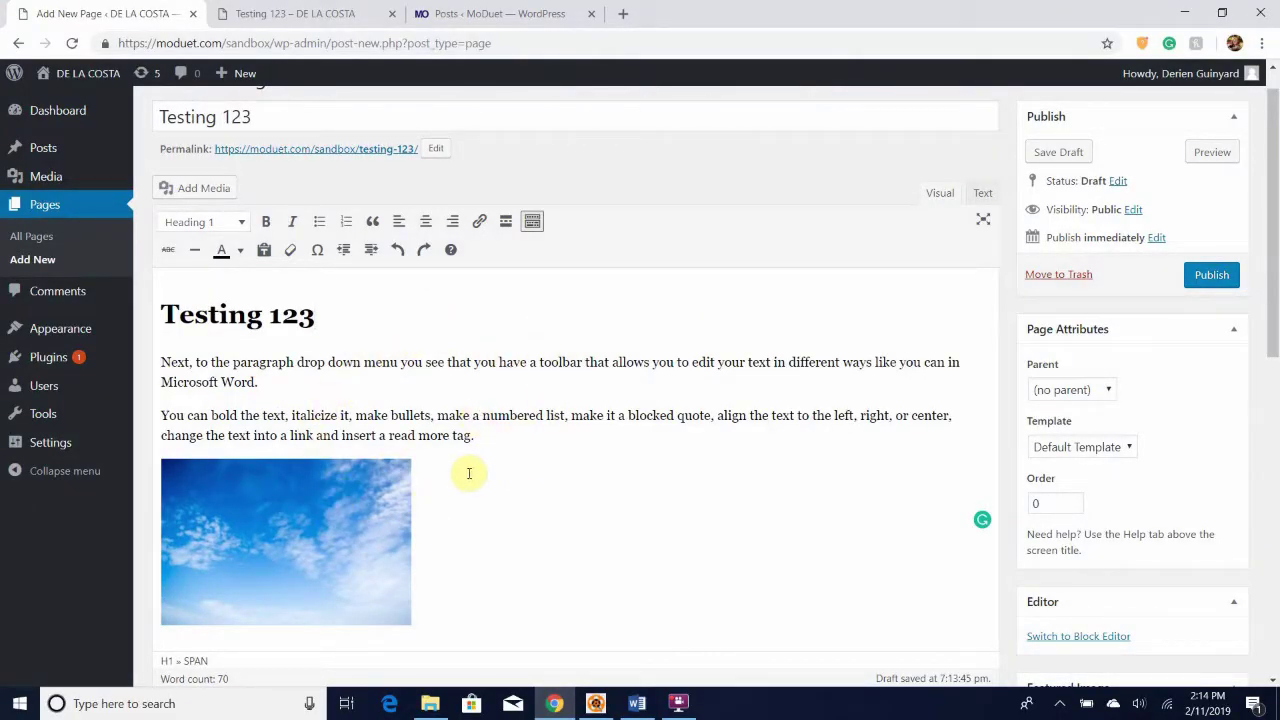
scroll(600, 374, up, 1)
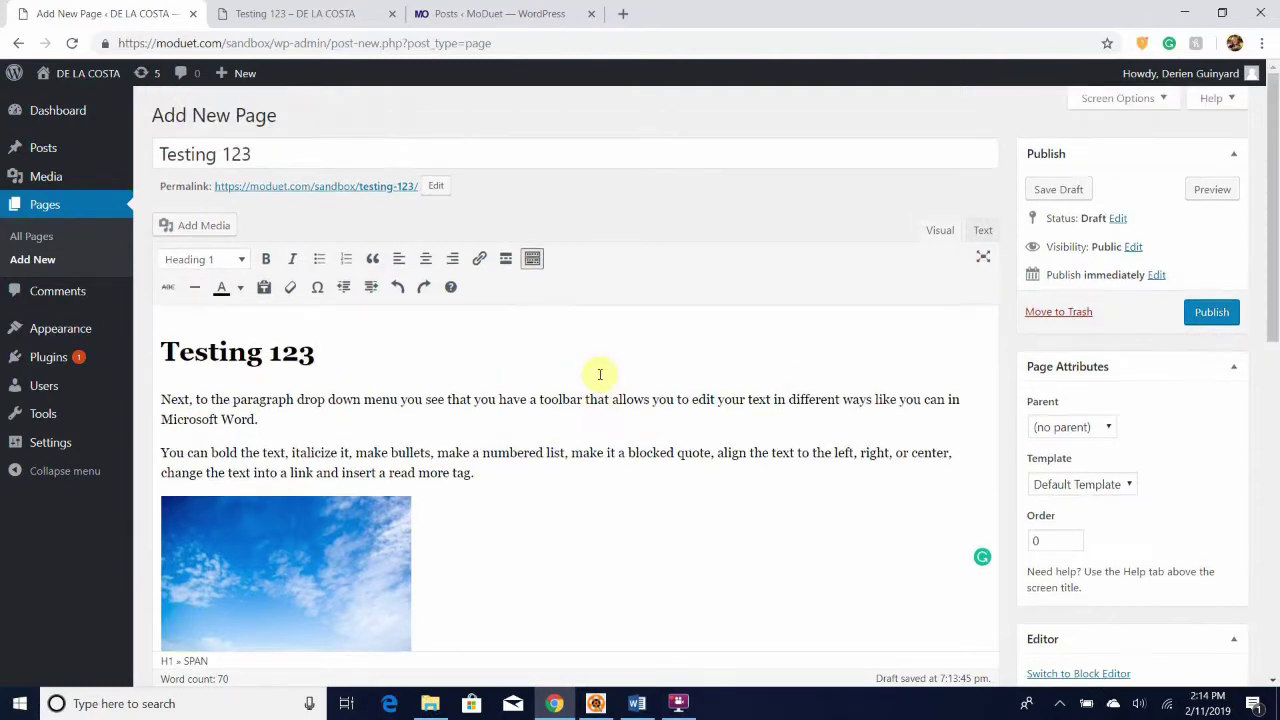
click(1193, 193)
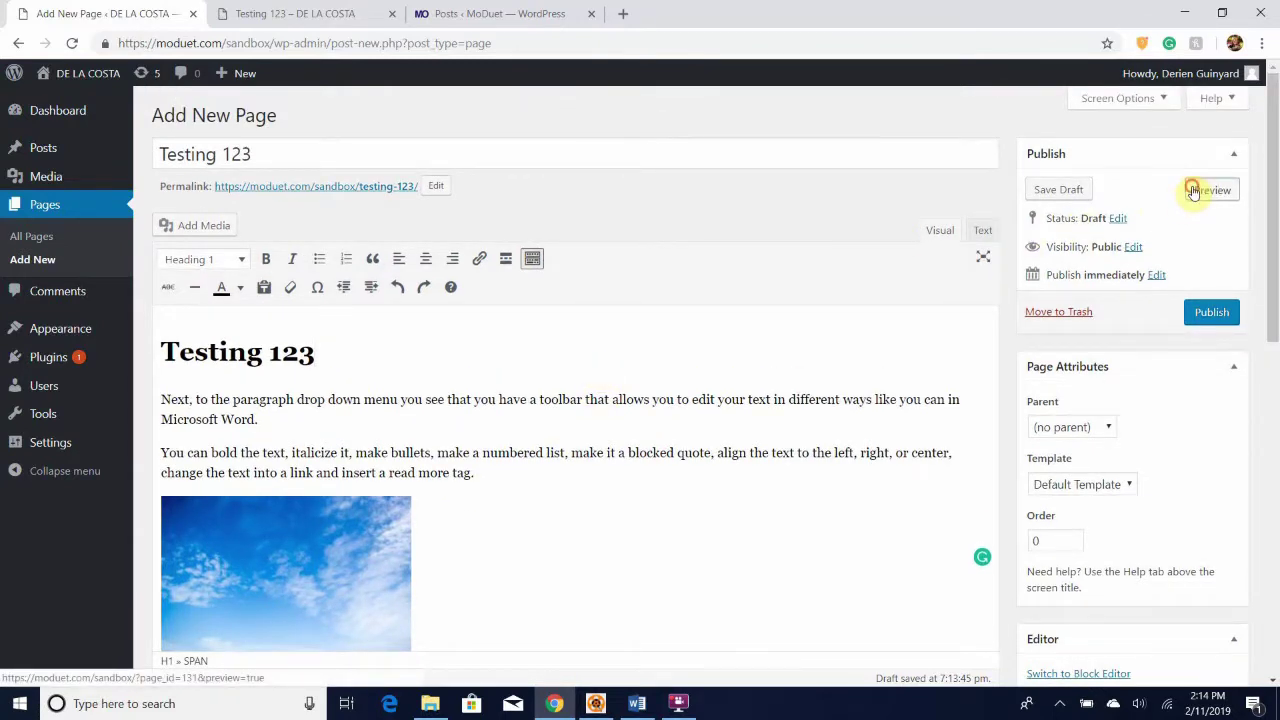
click(304, 14)
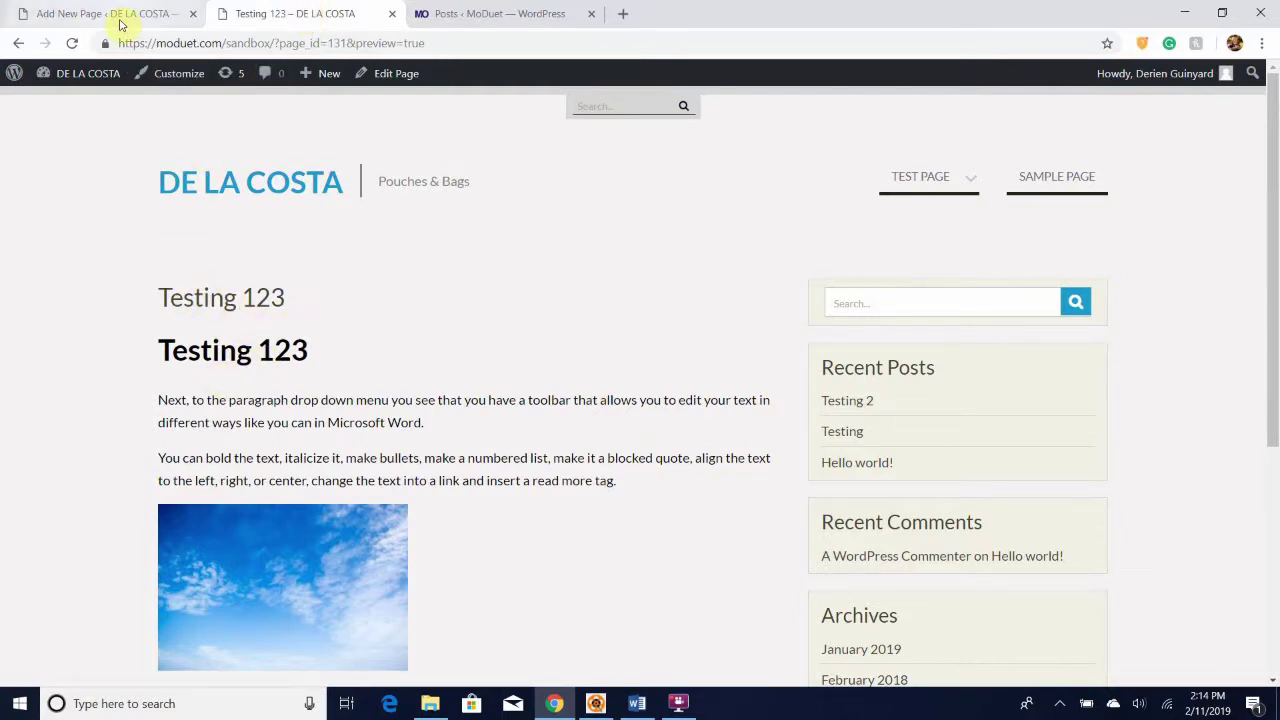
click(102, 16)
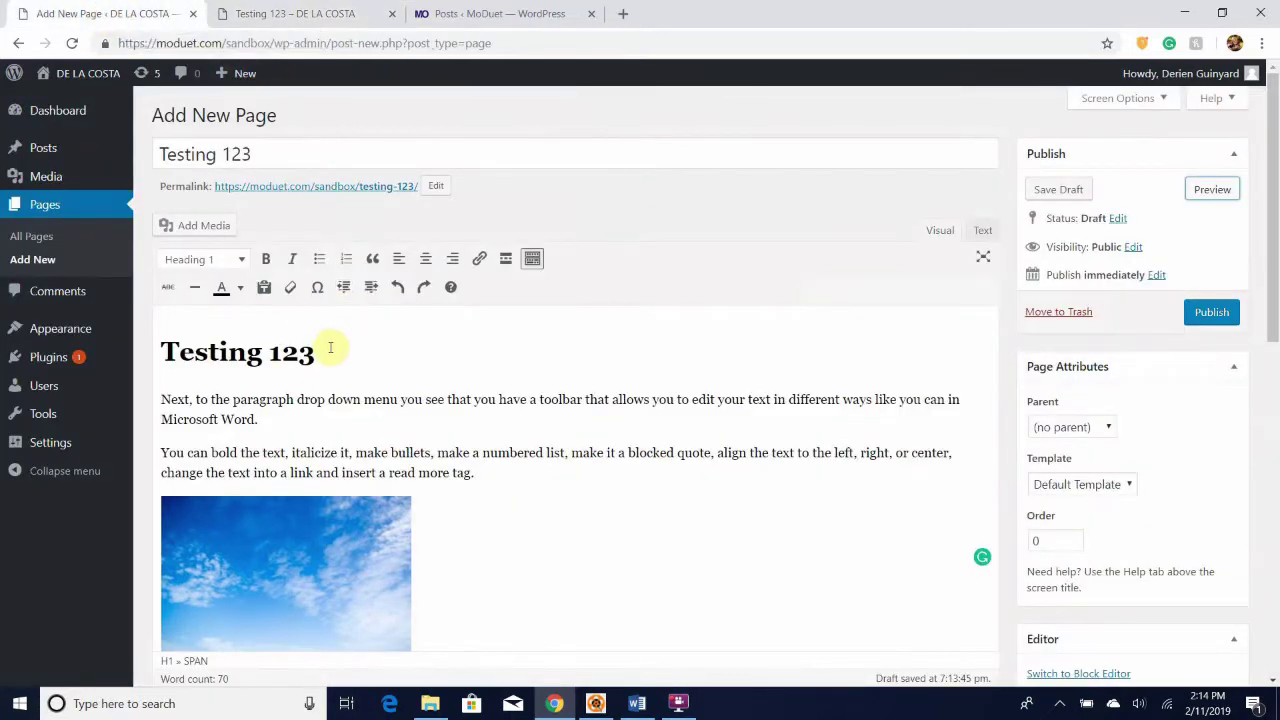
Replace the Testing 123 heading with 'one, two, three' by pasting, and check the updated preview.
drag(329, 348, 160, 340)
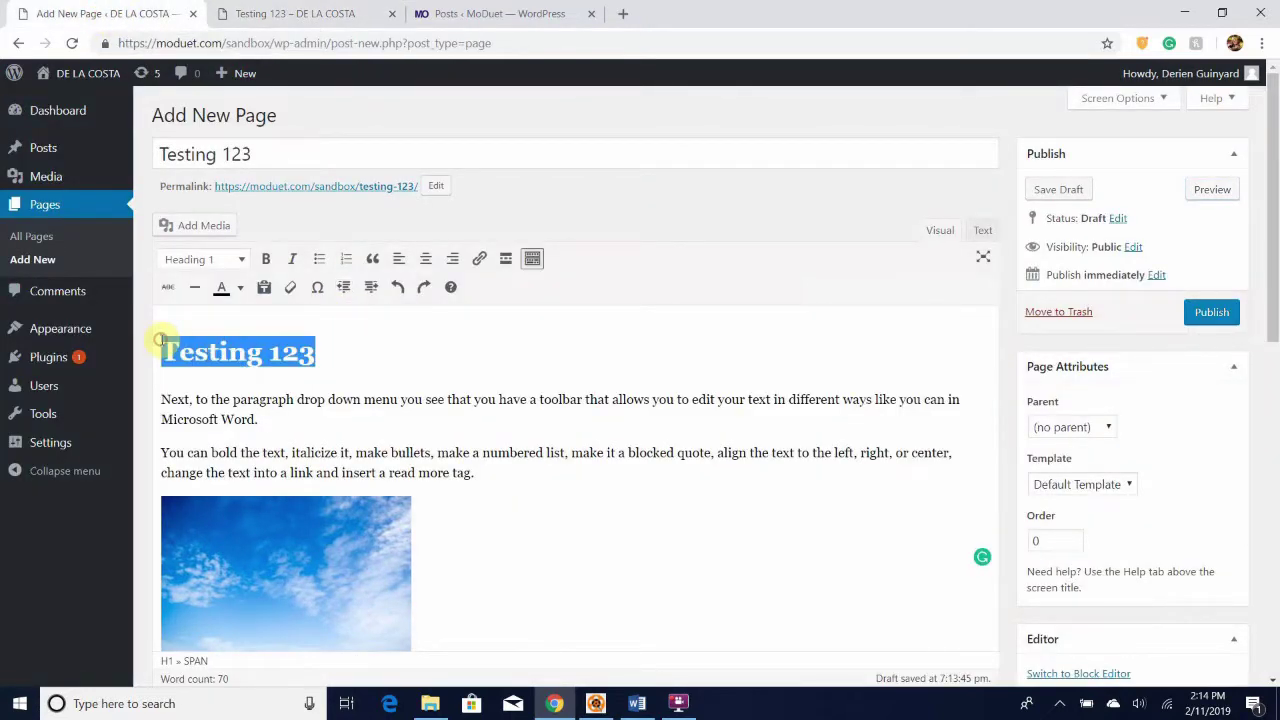
text(one, two, three)
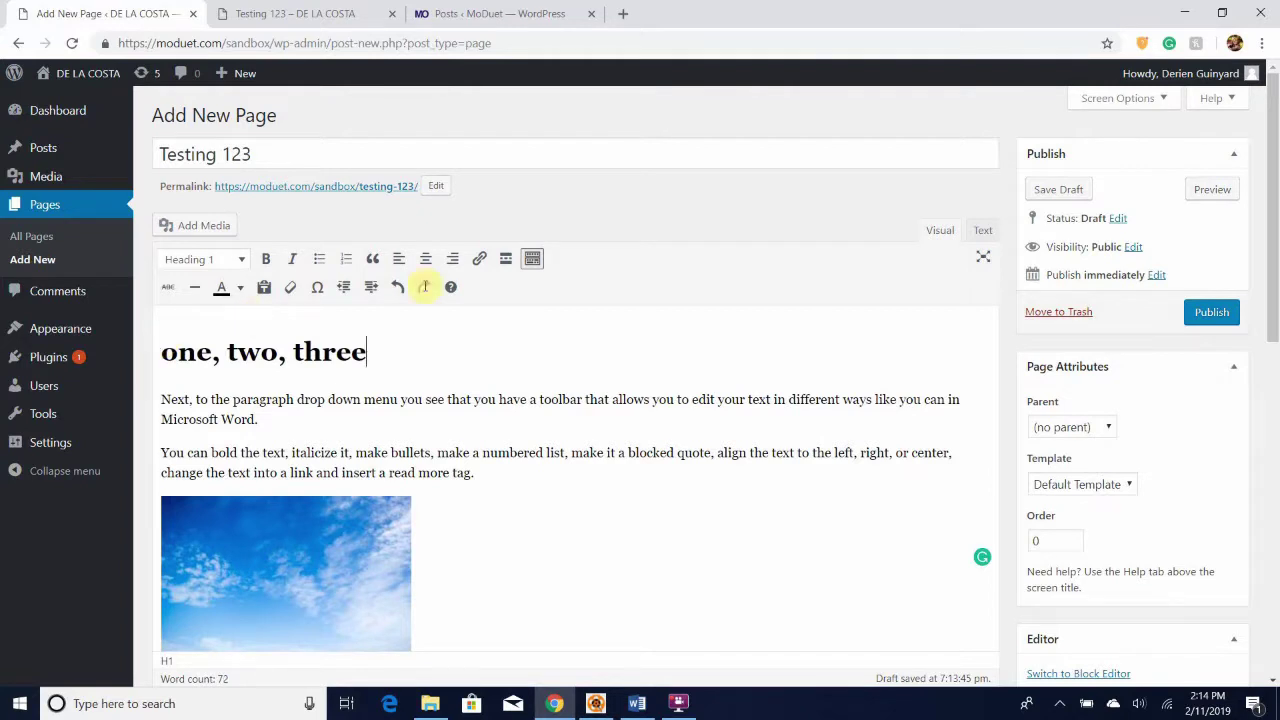
click(1200, 196)
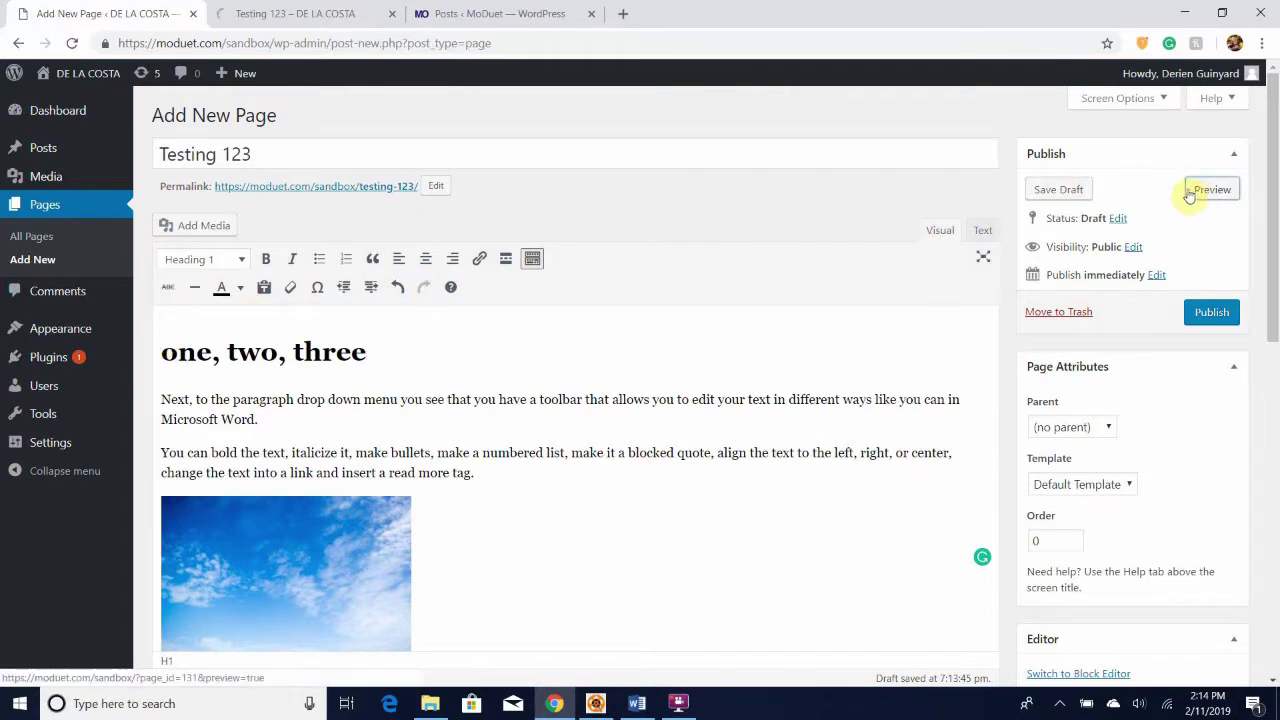
click(278, 17)
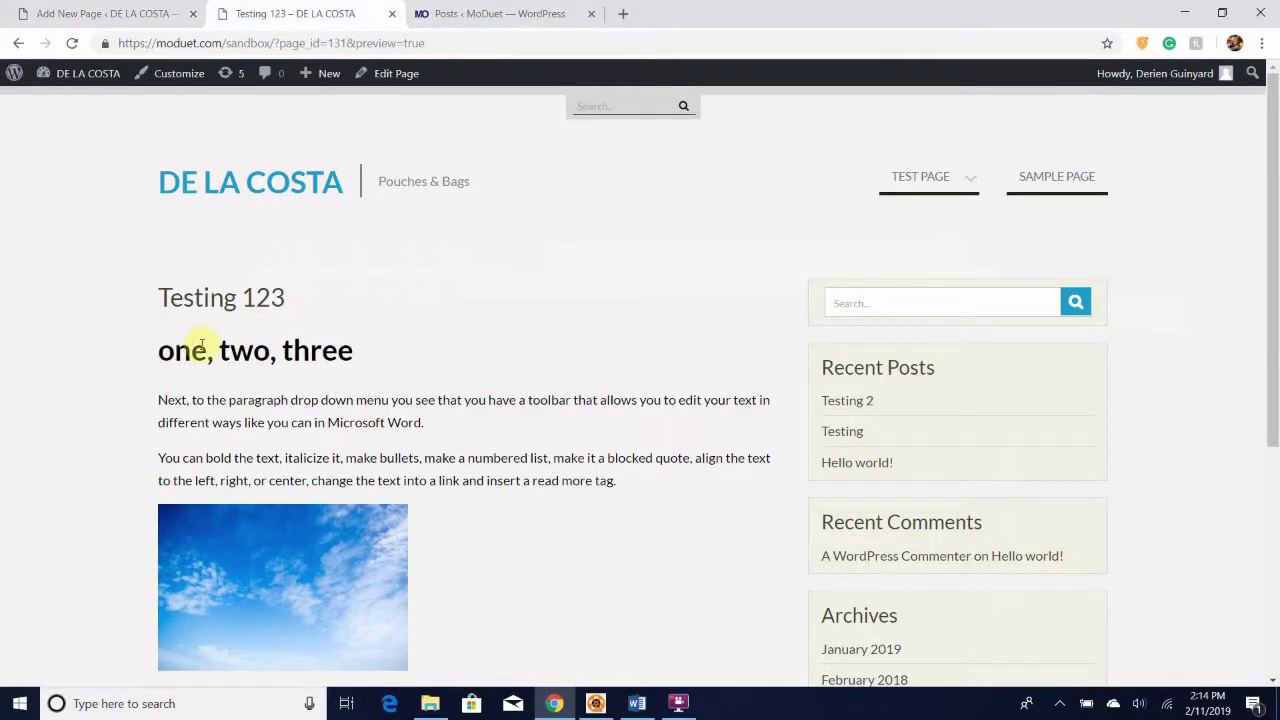
click(45, 12)
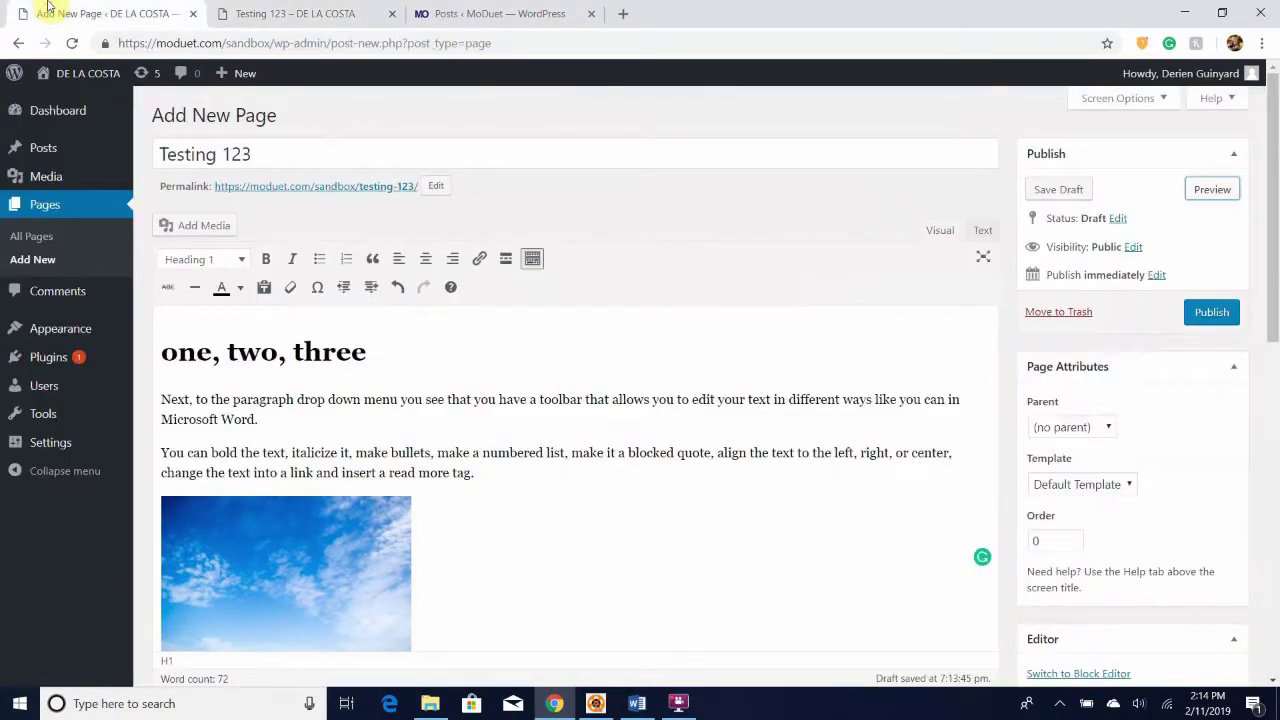